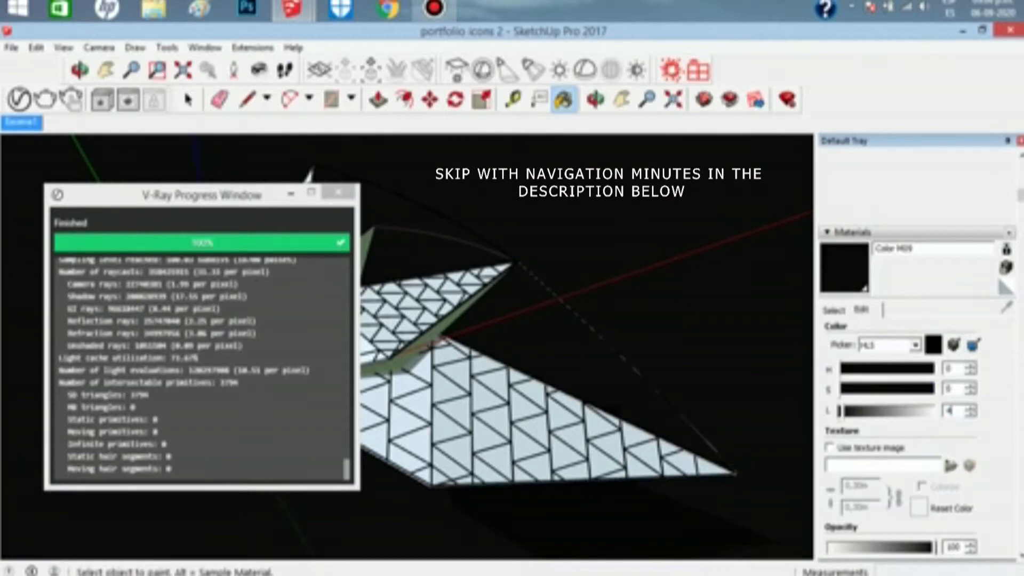
Open the V-Ray Asset Editor's materials with the material library expanded, moving the progress window clear.
{"action": "left_click_drag", "start_coordinate": [202, 195], "coordinate": [229, 262]}
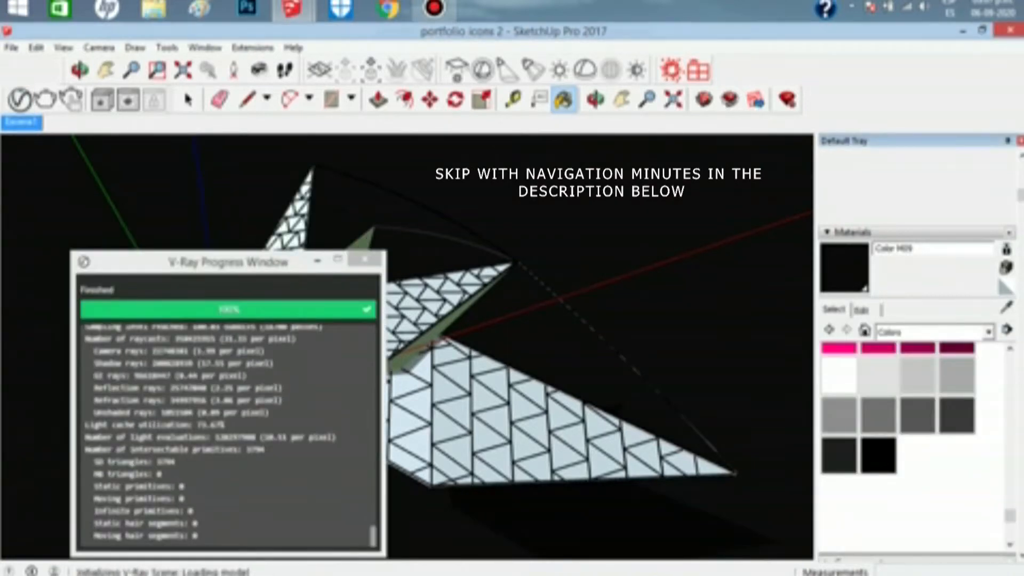
{"action": "left_click", "coordinate": [19, 100]}
{"action": "left_click_drag", "start_coordinate": [219, 37], "coordinate": [715, 46]}
{"action": "left_click", "coordinate": [617, 76]}
{"action": "left_click", "coordinate": [633, 387]}
{"action": "left_click", "coordinate": [603, 326]}
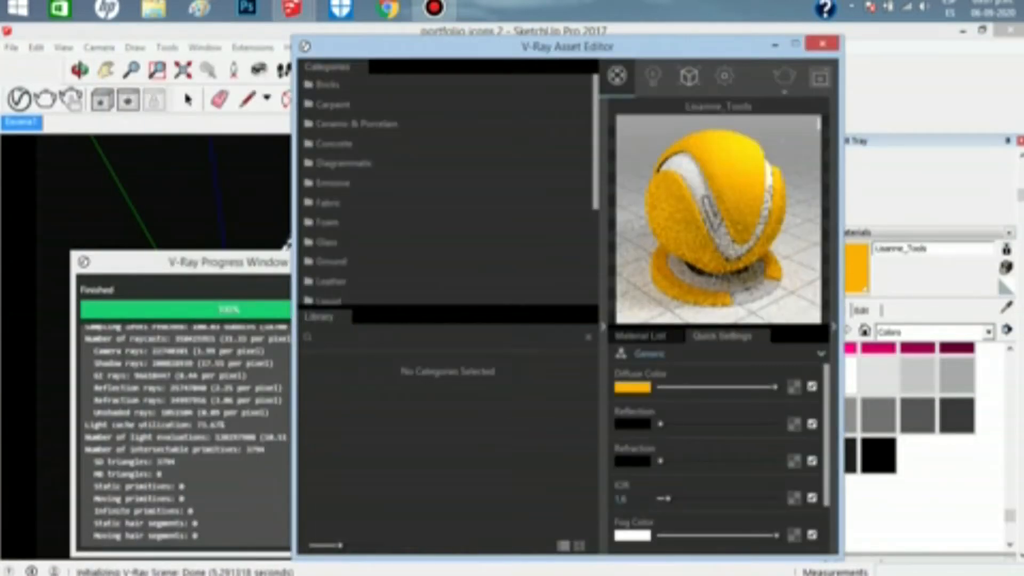
Add the Copper Polished material from the Metal library category to the scene and show the scene's material list.
{"action": "scroll", "coordinate": [406, 192], "scroll_direction": "down", "scroll_amount": 4}
{"action": "left_click", "coordinate": [328, 158]}
{"action": "scroll", "coordinate": [427, 442], "scroll_direction": "down", "scroll_amount": 5}
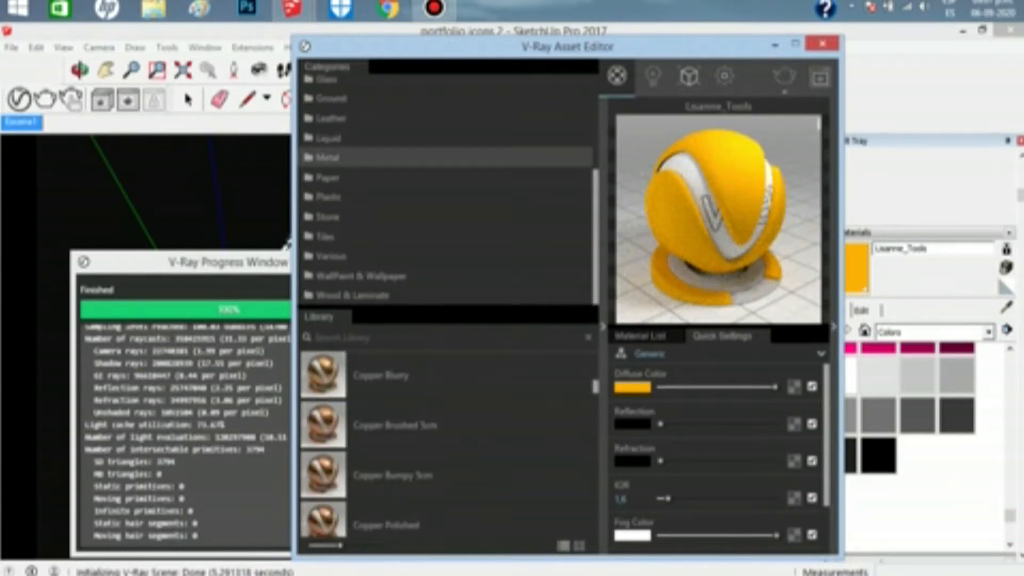
{"action": "scroll", "coordinate": [395, 447], "scroll_direction": "down", "scroll_amount": 2}
{"action": "right_click", "coordinate": [393, 446]}
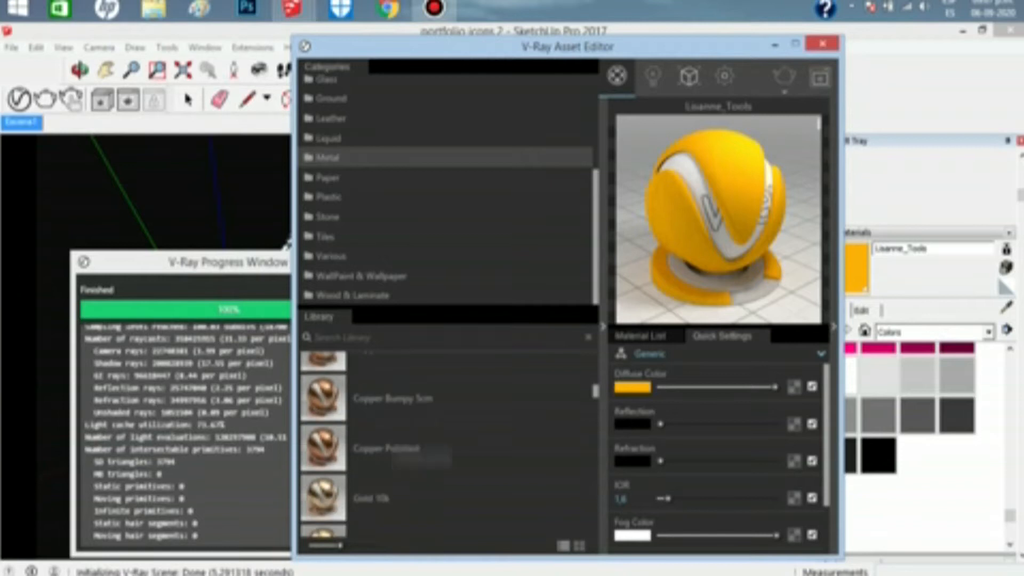
{"action": "left_click", "coordinate": [420, 452]}
{"action": "left_click", "coordinate": [641, 336]}
Move the Asset Editor and V-Ray Progress Window aside to uncover the folded model.
{"action": "left_click_drag", "start_coordinate": [469, 47], "coordinate": [721, 33]}
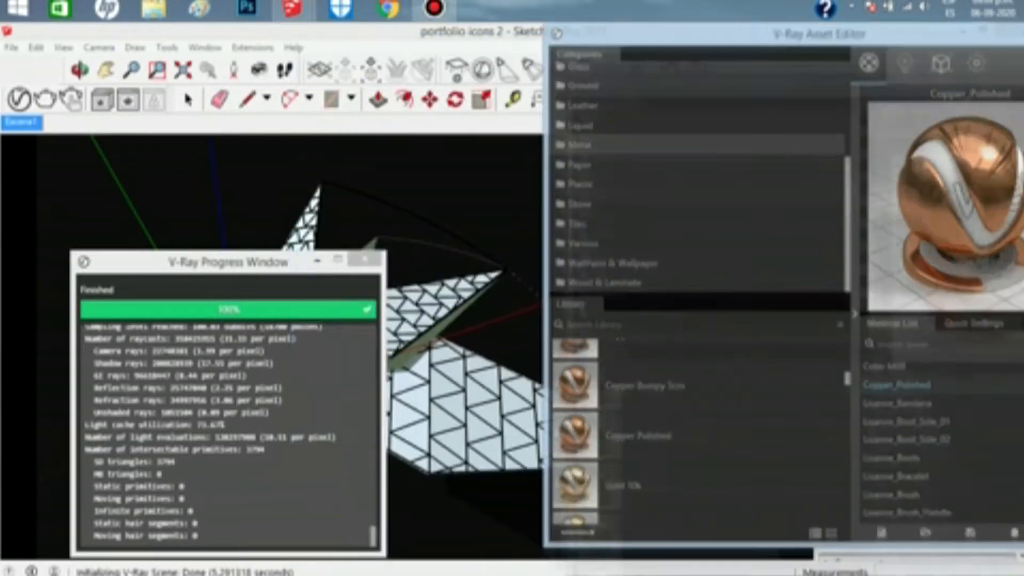
{"action": "left_click_drag", "start_coordinate": [256, 263], "coordinate": [107, 283]}
{"action": "left_click", "coordinate": [189, 100]}
{"action": "scroll", "coordinate": [290, 347], "scroll_direction": "up", "scroll_amount": 6}
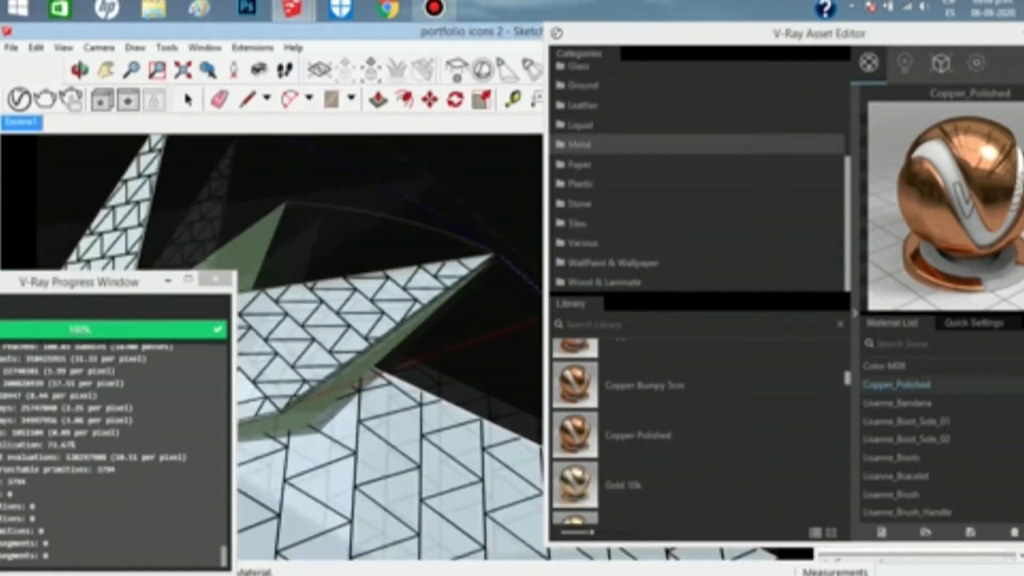
{"action": "key", "text": "space"}
{"action": "scroll", "coordinate": [289, 347], "scroll_direction": "down", "scroll_amount": 5}
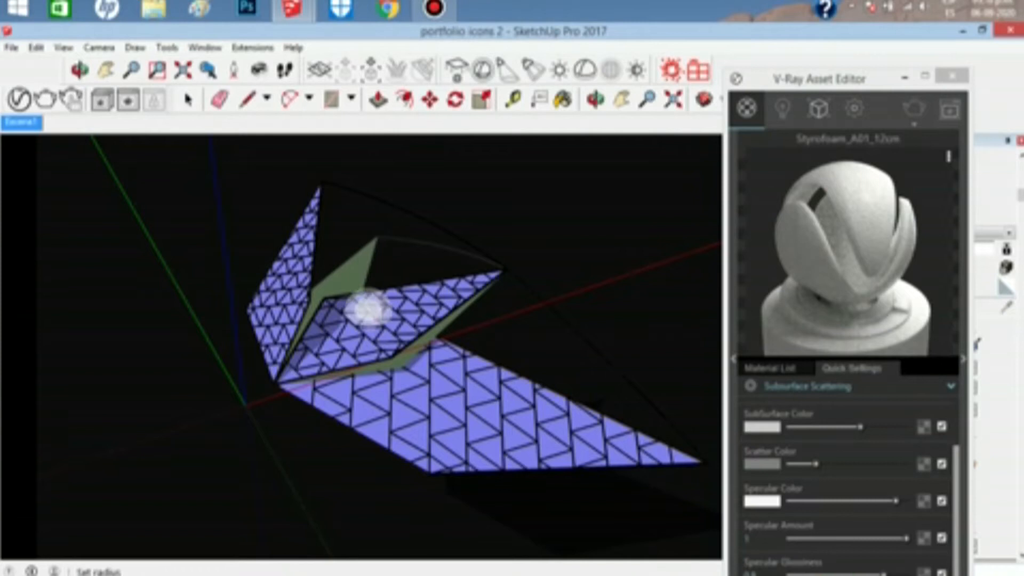
Set the radius of a V-Ray sphere light on the middle panel and place copies of it around the folded panels.
{"action": "left_click", "coordinate": [369, 310]}
{"action": "scroll", "coordinate": [371, 310], "scroll_direction": "up", "scroll_amount": 3}
{"action": "key", "text": "m"}
{"action": "left_click", "coordinate": [384, 290]}
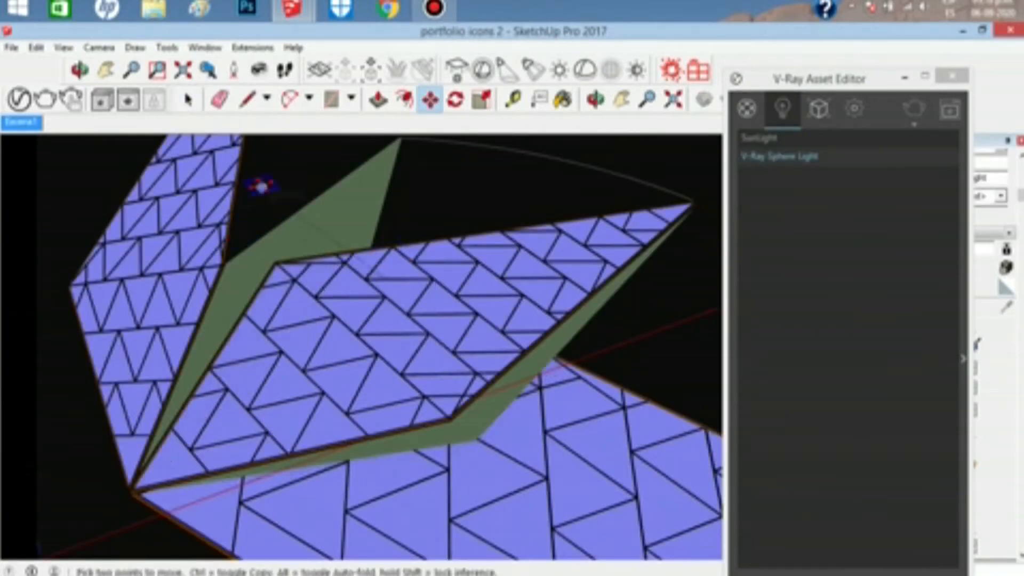
{"action": "middle_click_drag", "start_coordinate": [297, 206], "coordinate": [247, 240]}
{"action": "key", "text": "ctrl"}
{"action": "left_click", "coordinate": [247, 270]}
{"action": "left_click", "coordinate": [332, 278]}
{"action": "left_click", "coordinate": [526, 310]}
{"action": "middle_click_drag", "start_coordinate": [496, 299], "coordinate": [342, 405]}
{"action": "scroll", "coordinate": [341, 341], "scroll_direction": "down", "scroll_amount": 5}
{"action": "key", "text": "space"}
Show the V-Ray Sphere Light's detailed parameters in the Asset Editor.
{"action": "left_click_drag", "start_coordinate": [818, 78], "coordinate": [543, 63]}
{"action": "left_click", "coordinate": [578, 92]}
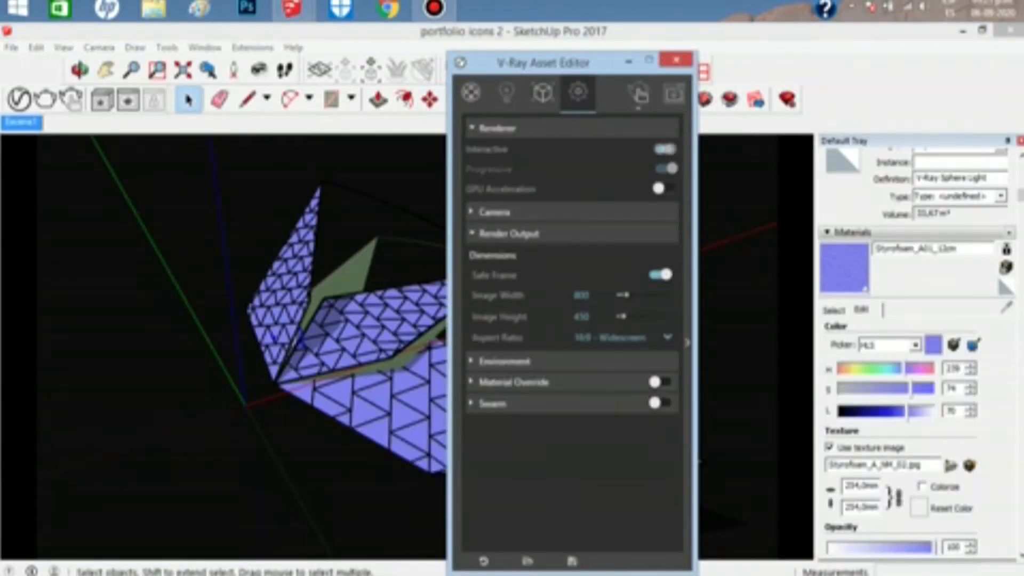
{"action": "left_click", "coordinate": [506, 92]}
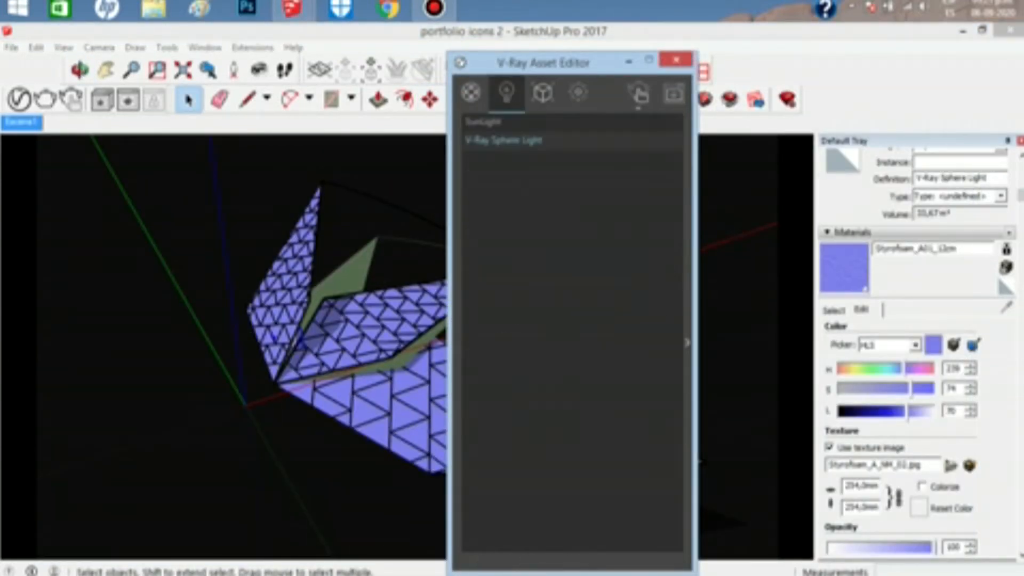
{"action": "left_click", "coordinate": [687, 343]}
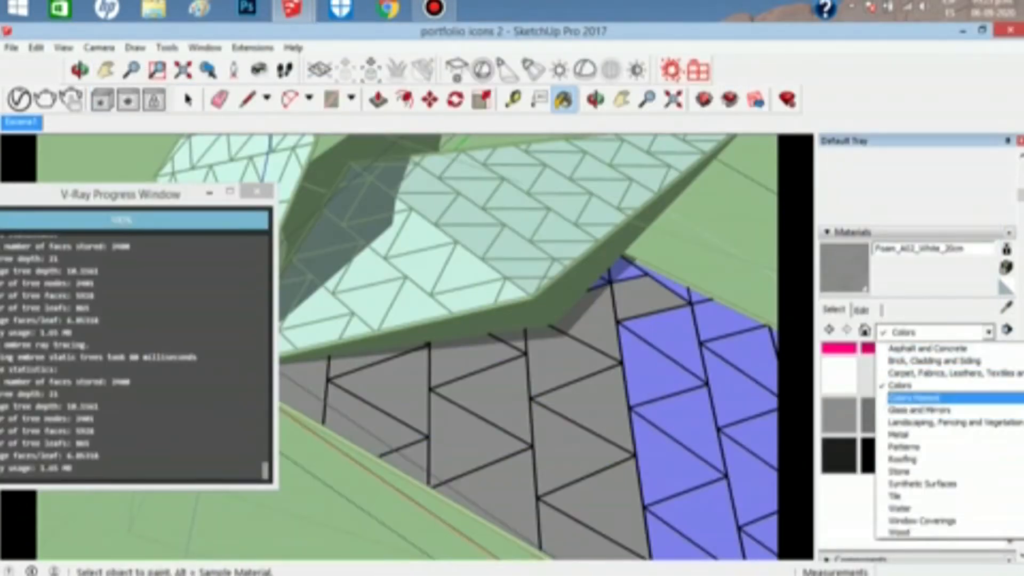
Browse the carpet and fabric, Roofing, Stone, and Asphalt and Concrete material collections.
{"action": "left_click", "coordinate": [907, 373]}
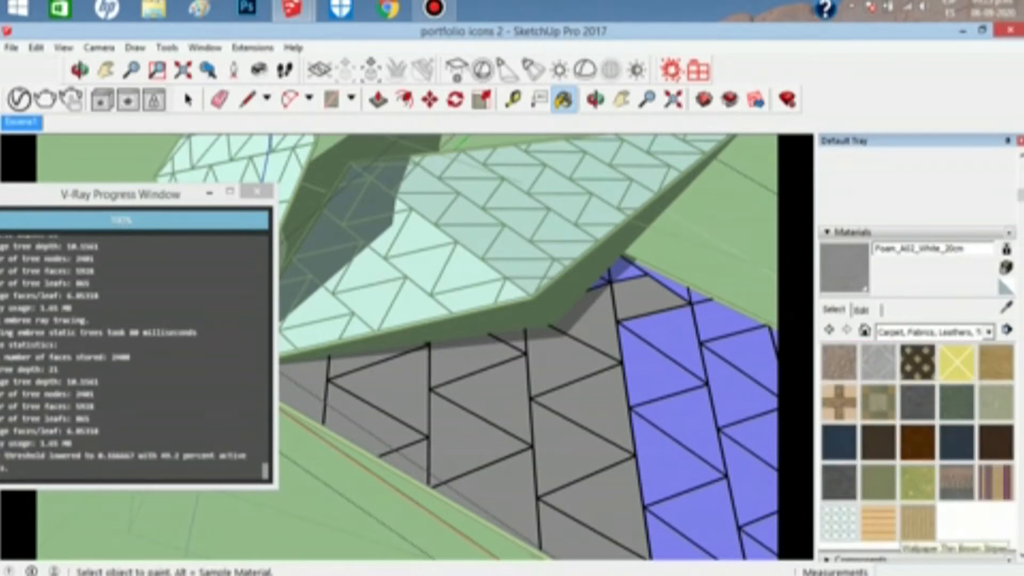
{"action": "left_click", "coordinate": [923, 332]}
{"action": "left_click", "coordinate": [901, 458]}
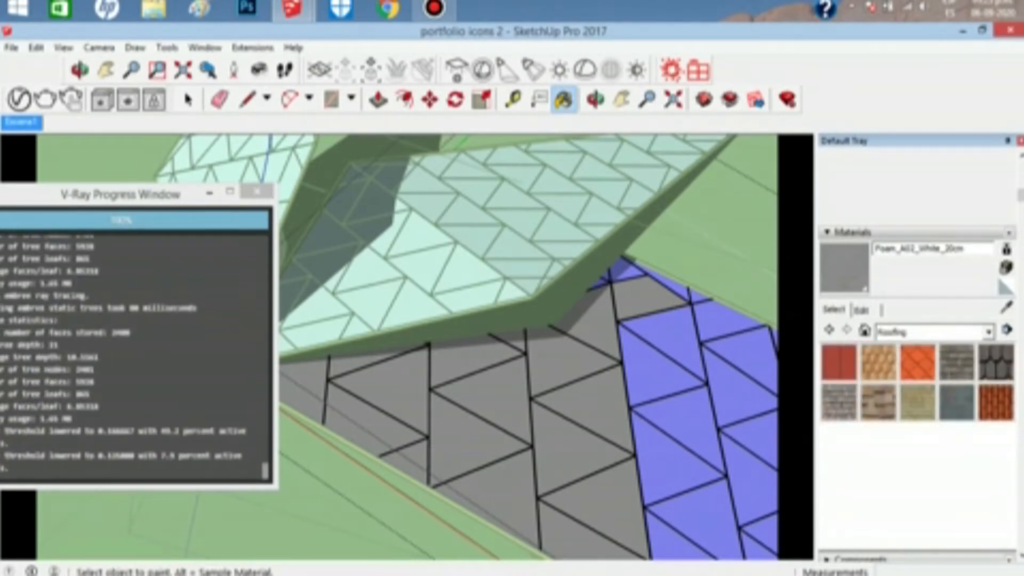
{"action": "left_click", "coordinate": [933, 332]}
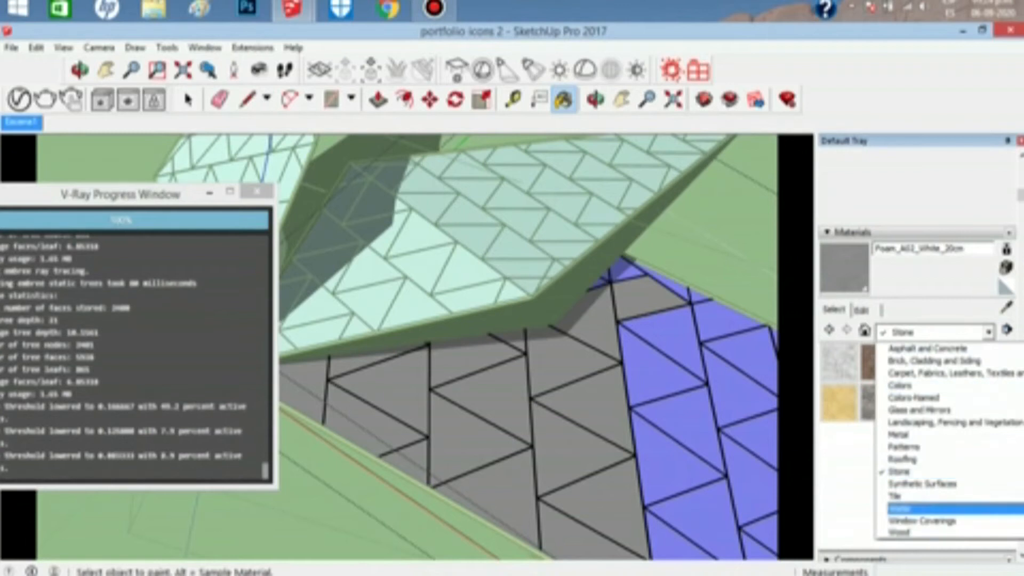
{"action": "left_click", "coordinate": [928, 349]}
{"action": "left_click", "coordinate": [933, 332]}
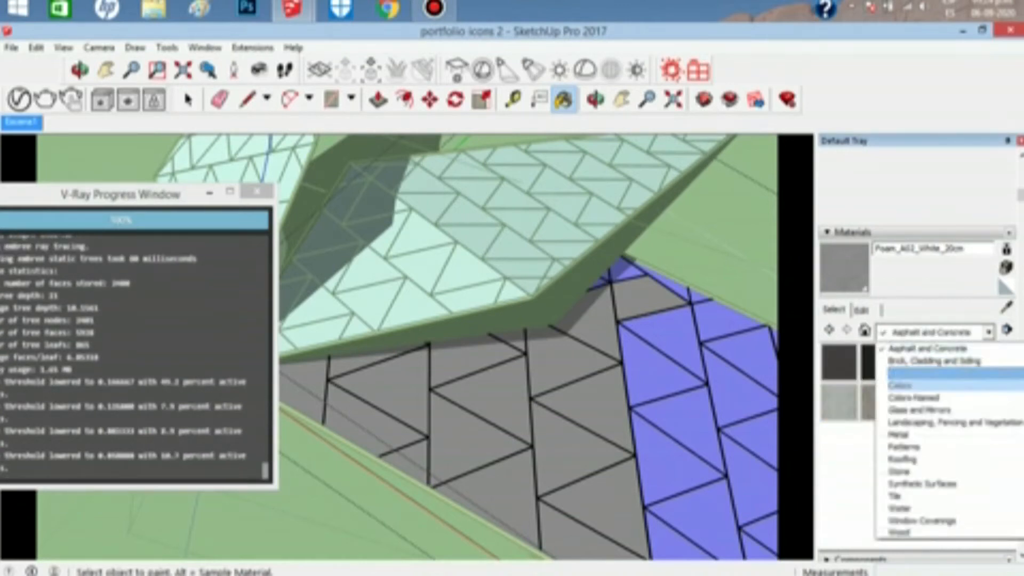
Paint the front panel's triangles with white Color M00 from the Colors collection and close the frame buffer.
{"action": "left_click", "coordinate": [900, 386]}
{"action": "left_click_drag", "start_coordinate": [1009, 361], "coordinate": [1009, 503]}
{"action": "left_click", "coordinate": [839, 430]}
{"action": "left_click", "coordinate": [304, 383]}
{"action": "mouse_move", "coordinate": [373, 390]}
{"action": "left_mouse_down"}
{"action": "mouse_move", "coordinate": [586, 411]}
{"action": "mouse_move", "coordinate": [746, 469]}
{"action": "left_mouse_up"}
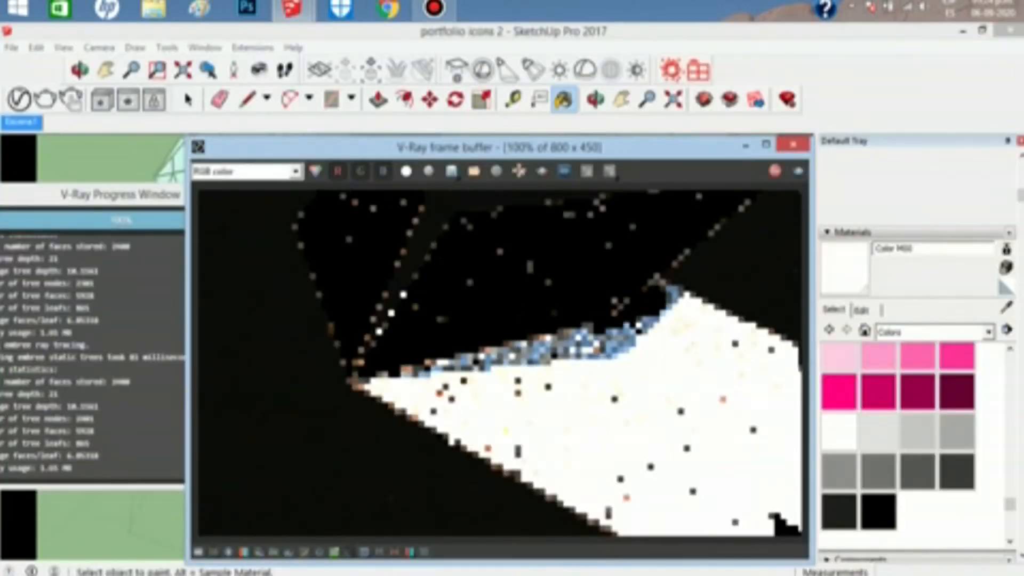
{"action": "left_click", "coordinate": [792, 144]}
Paint the front panel's outer triangles with dark Color M08, leaving the triangles near the fold white.
{"action": "middle_click_drag", "start_coordinate": [533, 347], "coordinate": [362, 320], "text": "shift"}
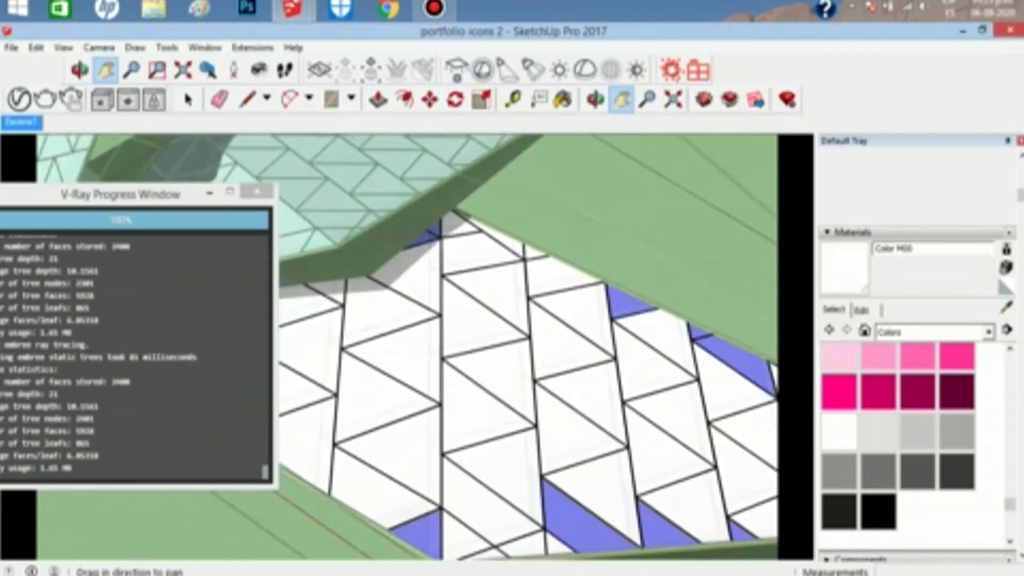
{"action": "scroll", "coordinate": [480, 347], "scroll_direction": "down", "scroll_amount": 4}
{"action": "middle_click_drag", "start_coordinate": [480, 330], "coordinate": [458, 352], "text": "shift"}
{"action": "left_click", "coordinate": [840, 511]}
{"action": "left_click", "coordinate": [368, 441]}
{"action": "left_click", "coordinate": [442, 436]}
{"action": "left_click_drag", "start_coordinate": [400, 341], "coordinate": [658, 432]}
{"action": "scroll", "coordinate": [507, 404], "scroll_direction": "up", "scroll_amount": 3}
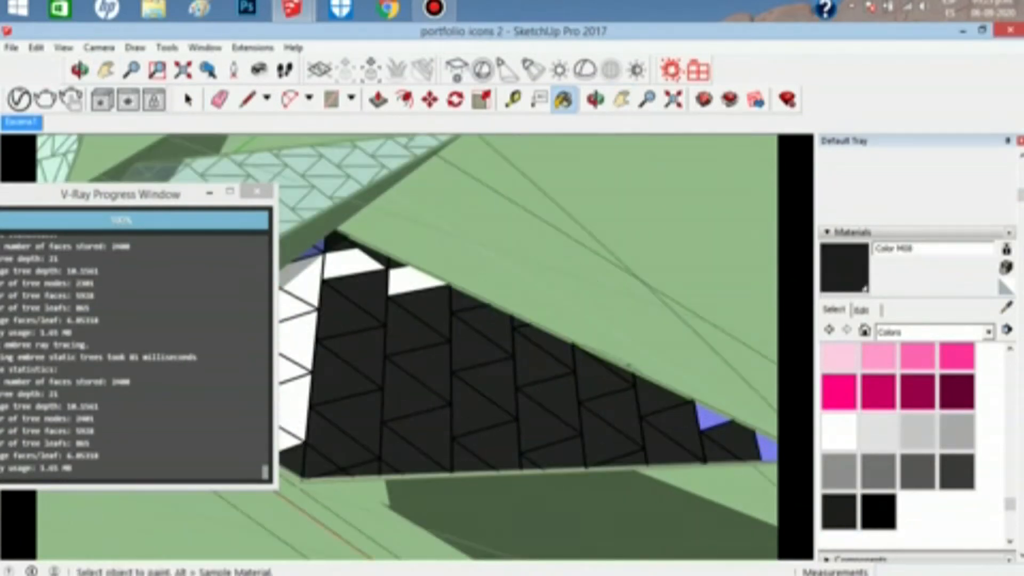
{"action": "left_click", "coordinate": [313, 251]}
{"action": "scroll", "coordinate": [359, 314], "scroll_direction": "down", "scroll_amount": 2}
{"action": "left_click", "coordinate": [615, 388]}
{"action": "left_click", "coordinate": [656, 410]}
{"action": "scroll", "coordinate": [656, 410], "scroll_direction": "down", "scroll_amount": 2}
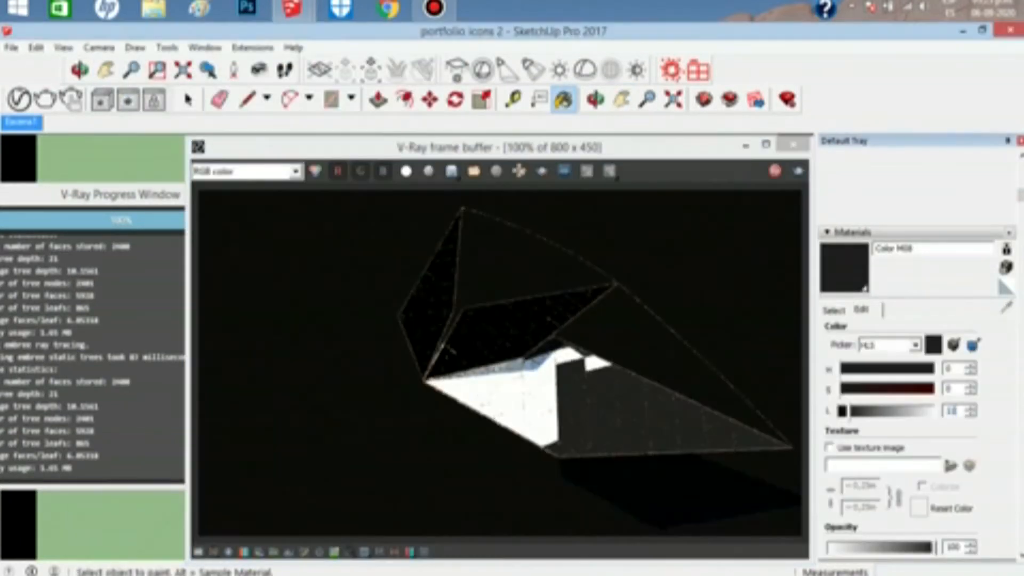
Lower the lightness of Color M08 to 2 and minimize the V-Ray frame buffer.
{"action": "left_click_drag", "start_coordinate": [853, 412], "coordinate": [844, 412]}
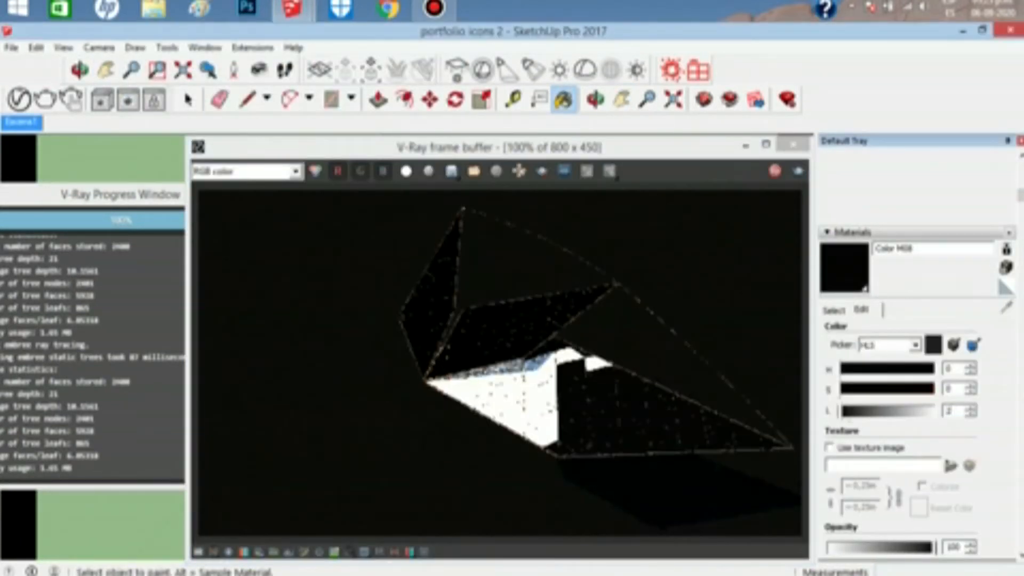
{"action": "left_click", "coordinate": [746, 145]}
{"action": "key", "text": "space"}
{"action": "mouse_move", "coordinate": [480, 320]}
{"action": "middle_mouse_down"}
{"action": "mouse_move", "coordinate": [533, 256]}
{"action": "mouse_move", "coordinate": [480, 373]}
{"action": "mouse_move", "coordinate": [480, 256]}
{"action": "middle_mouse_up"}
Paint the middle panel's triangles near the fold with white Color M00.
{"action": "key", "text": "b"}
{"action": "left_click", "coordinate": [833, 310]}
{"action": "left_click", "coordinate": [839, 432]}
{"action": "scroll", "coordinate": [506, 320], "scroll_direction": "up", "scroll_amount": 4}
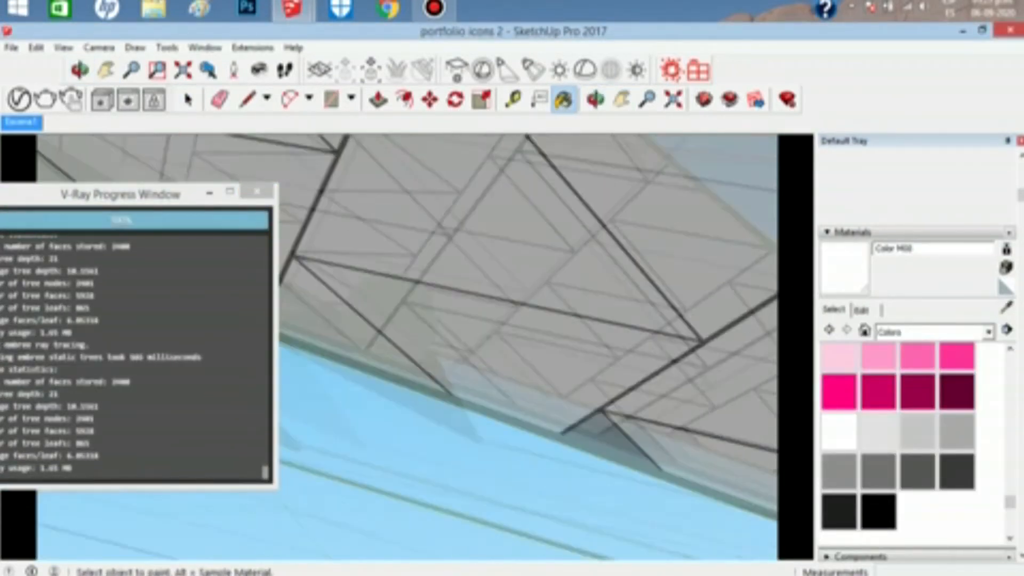
{"action": "key", "text": "space"}
{"action": "key", "text": "b"}
{"action": "left_click", "coordinate": [538, 398]}
{"action": "scroll", "coordinate": [480, 342], "scroll_direction": "up", "scroll_amount": 2}
{"action": "left_click", "coordinate": [443, 283]}
{"action": "scroll", "coordinate": [480, 320], "scroll_direction": "up", "scroll_amount": 3}
{"action": "middle_click_drag", "start_coordinate": [480, 320], "coordinate": [560, 267]}
{"action": "left_click", "coordinate": [702, 347]}
Paint more scattered triangles along the middle panel's upper edge white to make an irregular pattern boundary.
{"action": "mouse_move", "coordinate": [533, 320]}
{"action": "middle_mouse_down"}
{"action": "mouse_move", "coordinate": [480, 373]}
{"action": "mouse_move", "coordinate": [533, 320]}
{"action": "middle_mouse_up"}
{"action": "middle_click_drag", "start_coordinate": [533, 267], "coordinate": [506, 400]}
{"action": "left_click", "coordinate": [629, 287]}
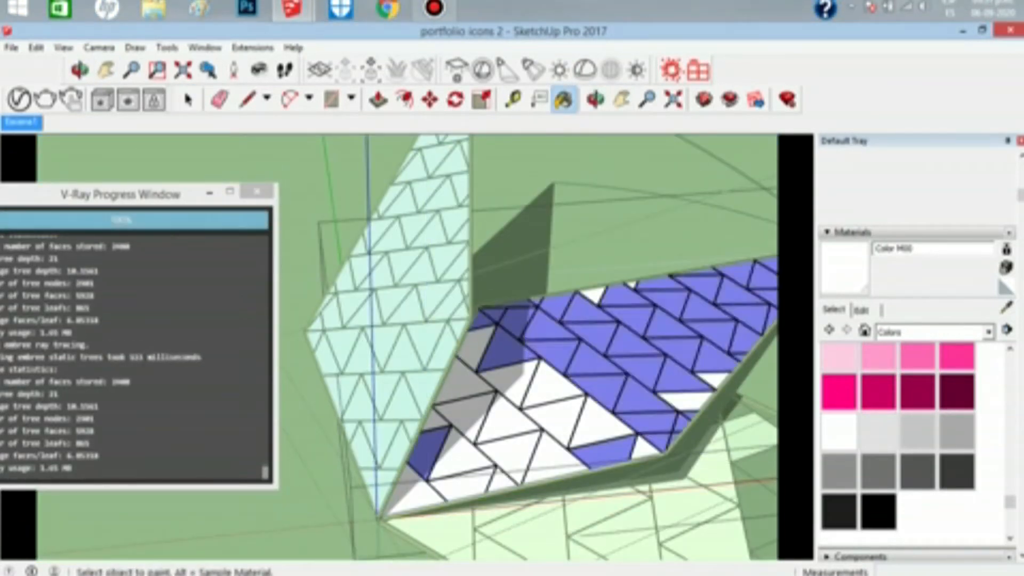
{"action": "left_click", "coordinate": [536, 316]}
{"action": "left_click", "coordinate": [508, 349]}
Fill the middle panel's remaining purple triangles with black Color M08 and leave the panel's group.
{"action": "scroll", "coordinate": [507, 347], "scroll_direction": "down", "scroll_amount": 3}
{"action": "middle_click_drag", "start_coordinate": [506, 320], "coordinate": [534, 347]}
{"action": "key", "text": "space"}
{"action": "left_click", "coordinate": [878, 511]}
{"action": "left_click", "coordinate": [560, 374]}
{"action": "scroll", "coordinate": [533, 346], "scroll_direction": "up", "scroll_amount": 3}
{"action": "scroll", "coordinate": [534, 346], "scroll_direction": "down", "scroll_amount": 3}
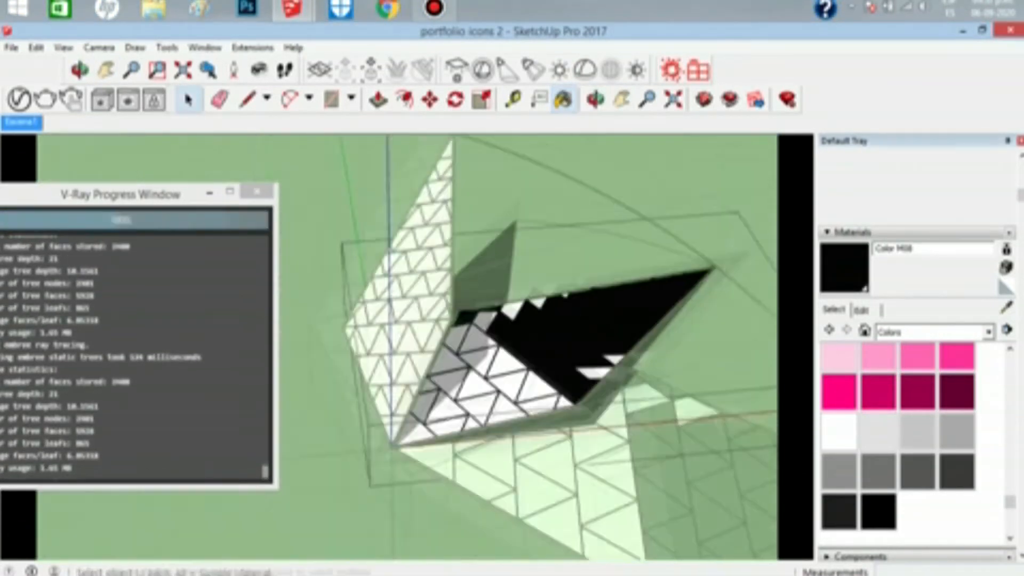
{"action": "left_click", "coordinate": [587, 203]}
{"action": "key", "text": "space"}
Render the scene and arrange the frame buffer beside the Asset Editor, with the material library collapsed.
{"action": "left_click", "coordinate": [45, 99]}
{"action": "left_click_drag", "start_coordinate": [495, 144], "coordinate": [709, 152]}
{"action": "left_click", "coordinate": [20, 99]}
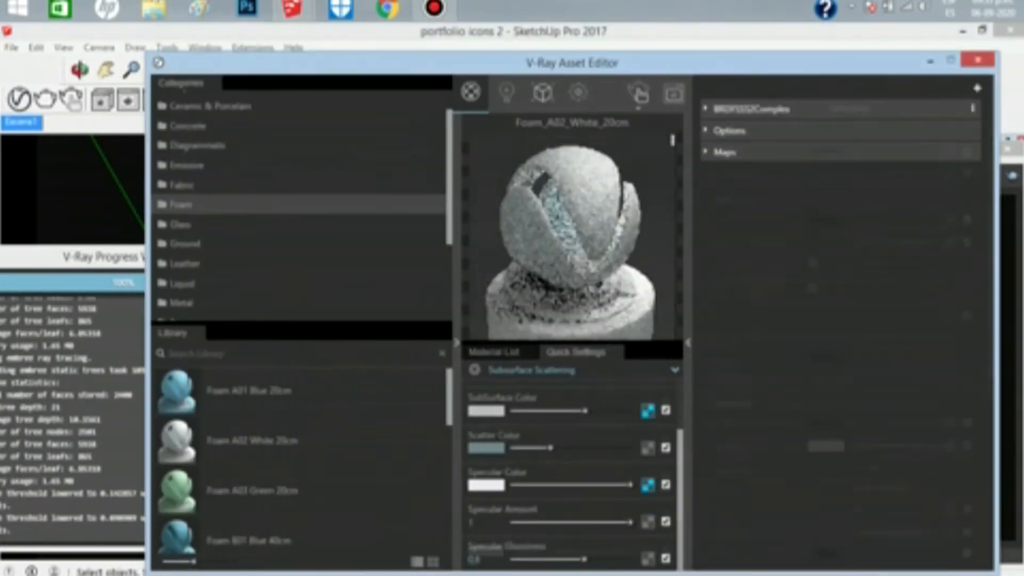
{"action": "left_click", "coordinate": [457, 345]}
{"action": "left_click_drag", "start_coordinate": [427, 63], "coordinate": [274, 70]}
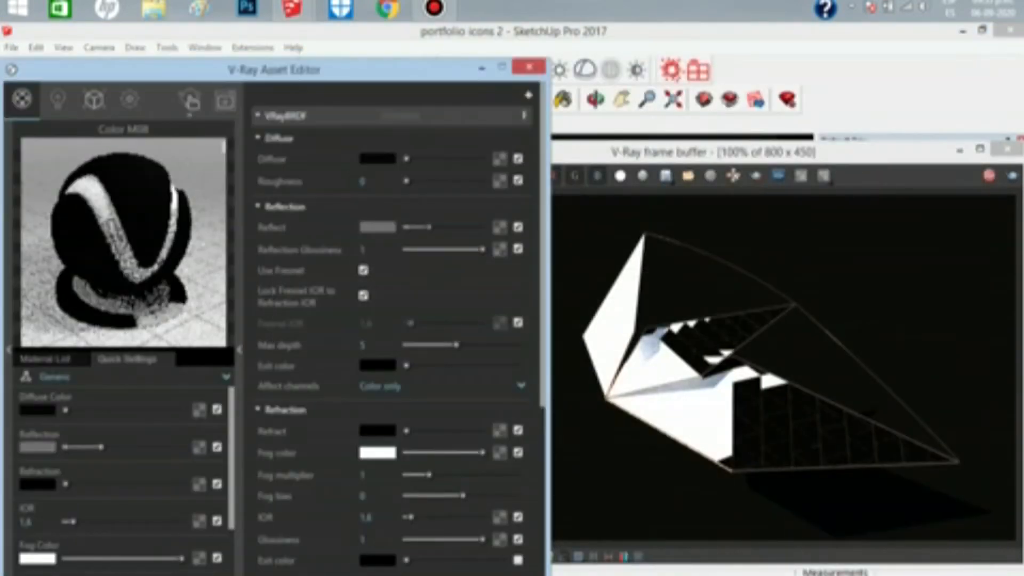
Reduce the reflection of Color M08 to nearly black and raise the refraction of Color M00.
{"action": "left_click_drag", "start_coordinate": [101, 447], "coordinate": [68, 447]}
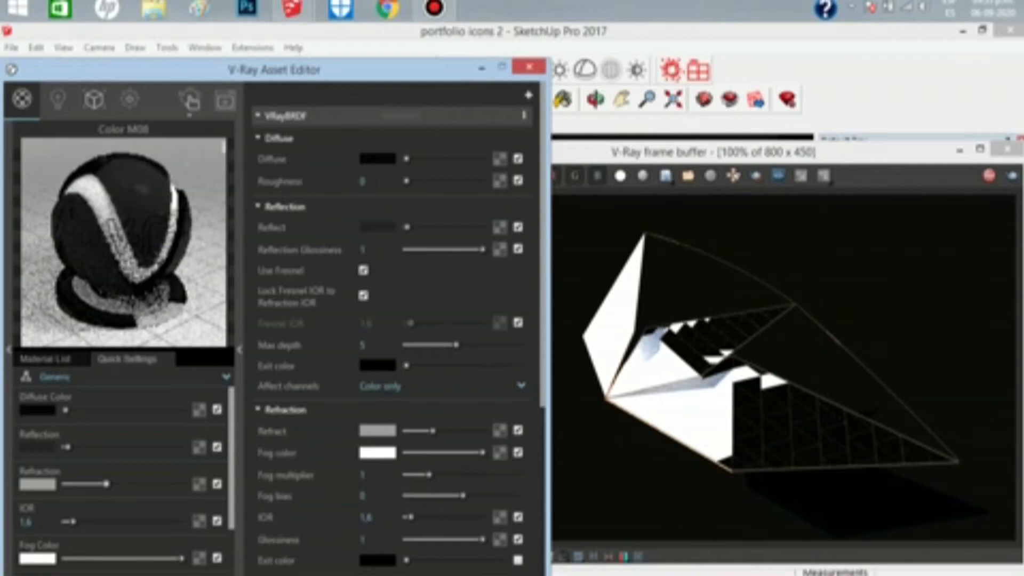
{"action": "left_click", "coordinate": [46, 359]}
{"action": "left_click", "coordinate": [58, 405]}
{"action": "left_click", "coordinate": [127, 359]}
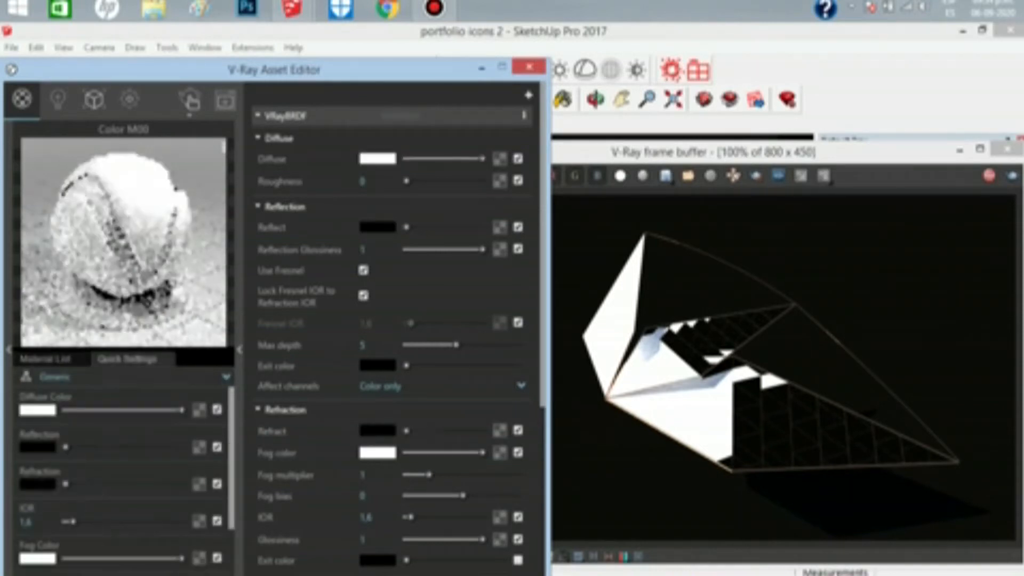
{"action": "left_click_drag", "start_coordinate": [65, 485], "coordinate": [160, 484]}
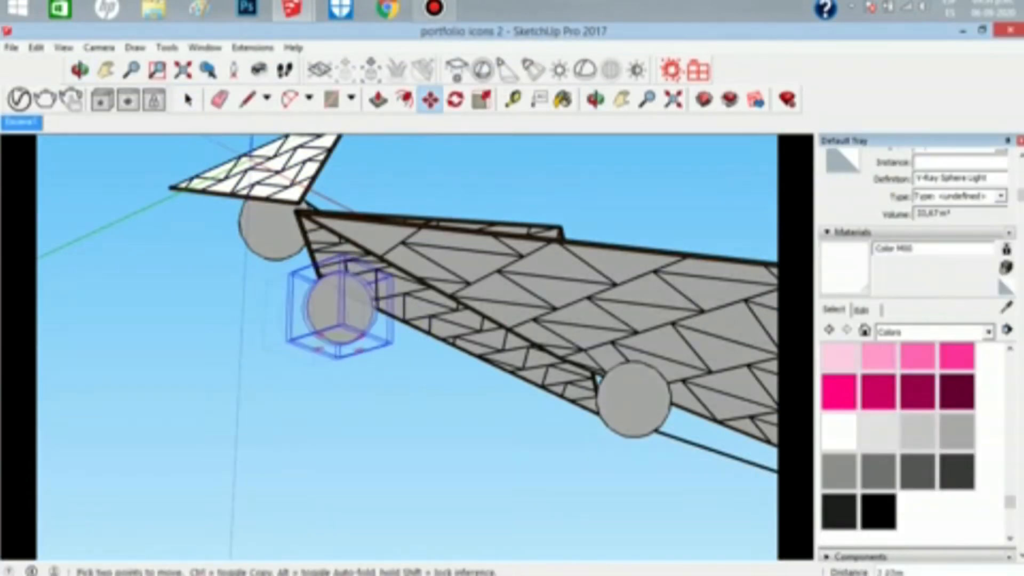
Reposition the selected sphere light beneath the folded panels.
{"action": "left_click", "coordinate": [634, 400]}
{"action": "middle_click_drag", "start_coordinate": [472, 306], "coordinate": [339, 348]}
{"action": "scroll", "coordinate": [420, 342], "scroll_direction": "up", "scroll_amount": 5}
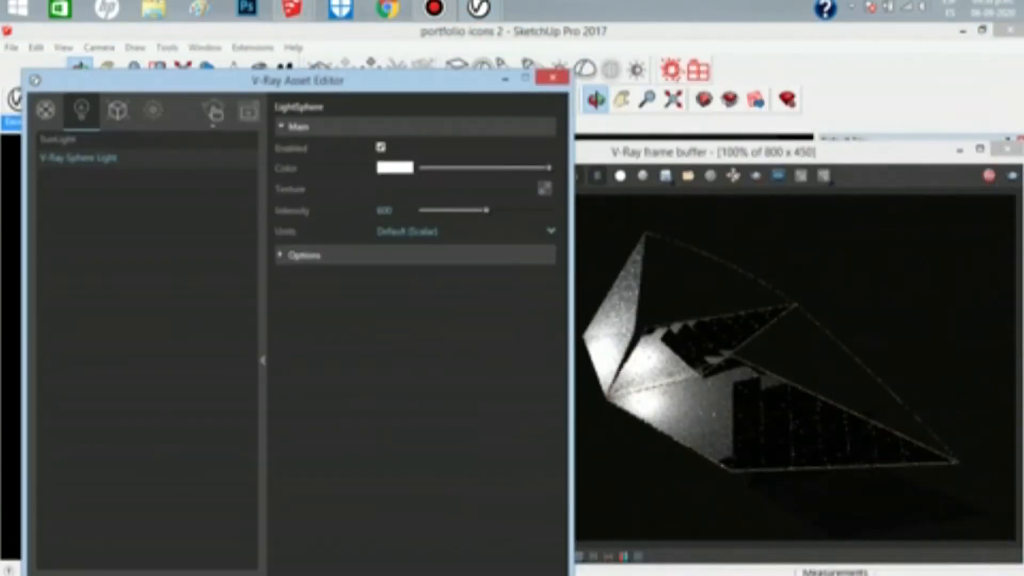
Tint the V-Ray Sphere Light a pale warm yellow with RGB 250, 223, 173.
{"action": "left_click", "coordinate": [395, 167]}
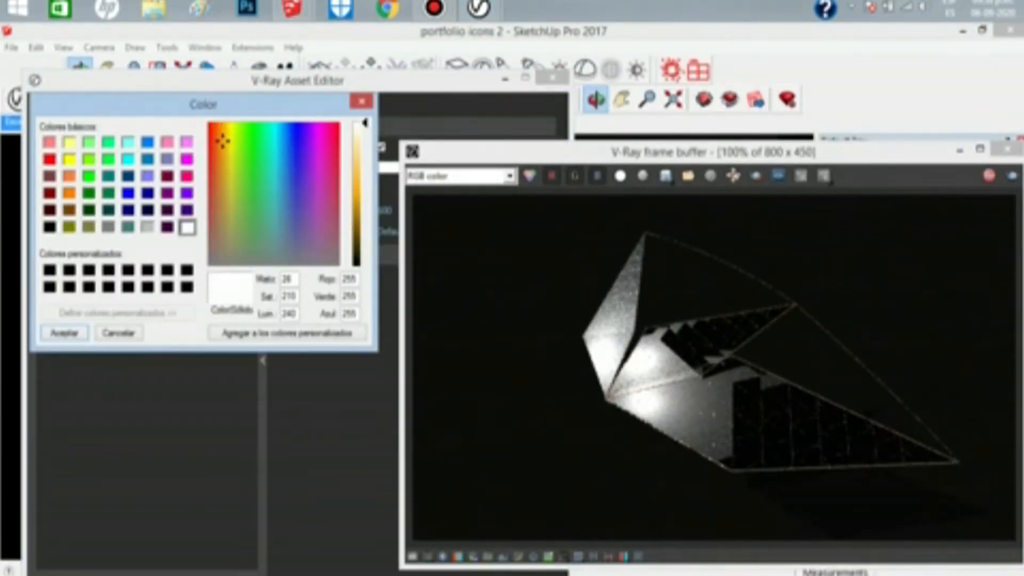
{"action": "key", "text": "Return"}
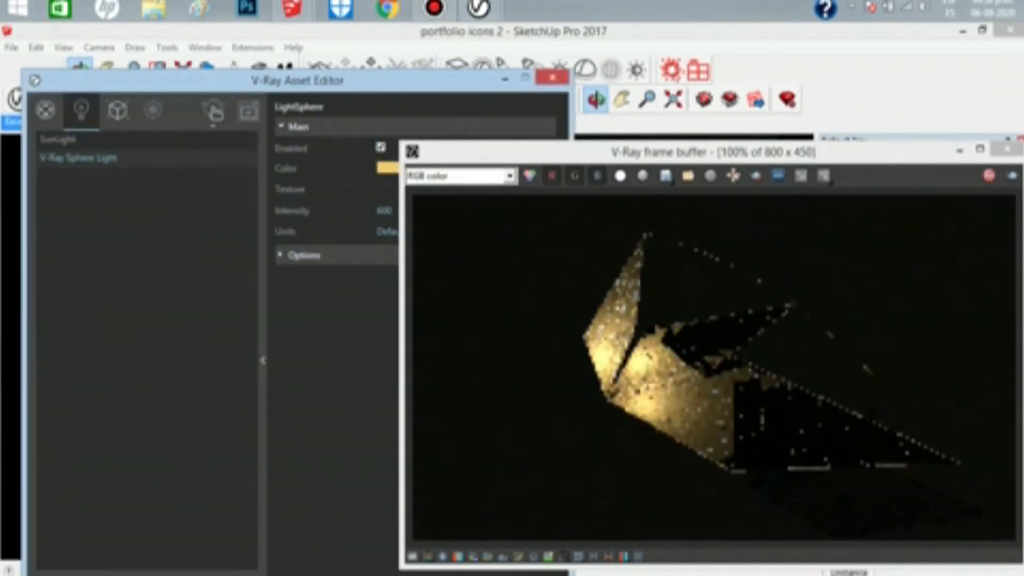
{"action": "left_click", "coordinate": [387, 167]}
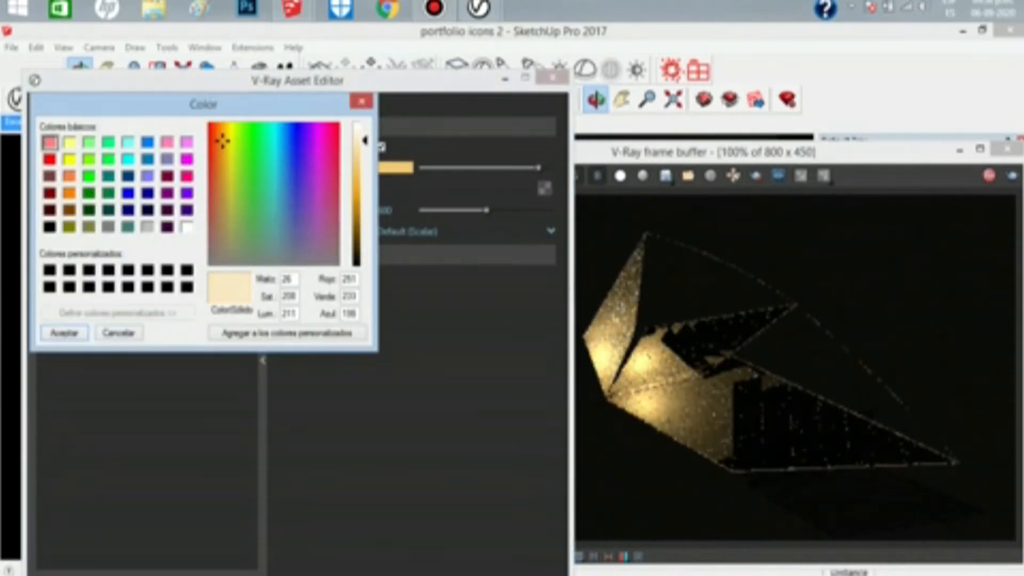
{"action": "key", "text": "Return"}
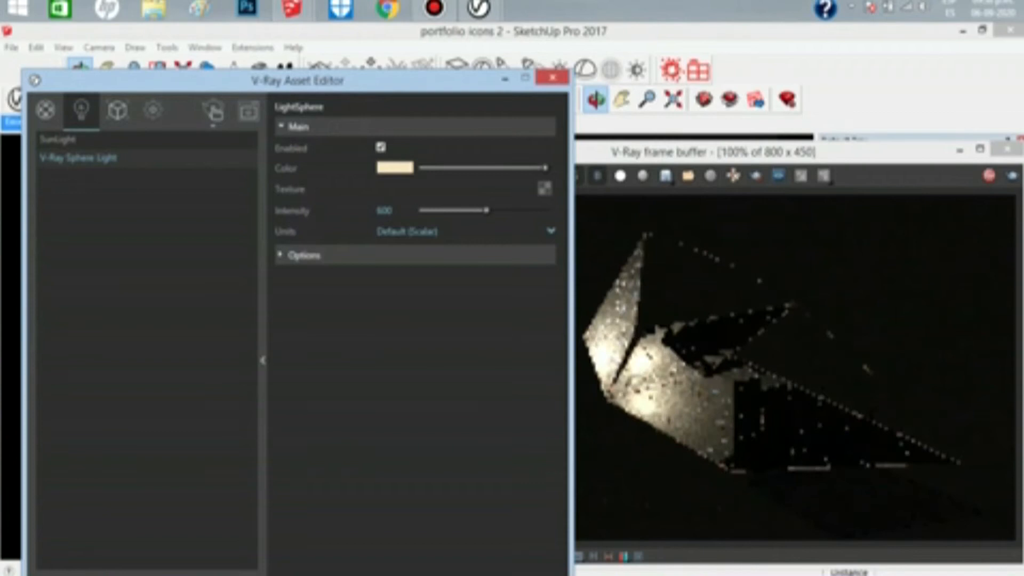
{"action": "left_click", "coordinate": [394, 167]}
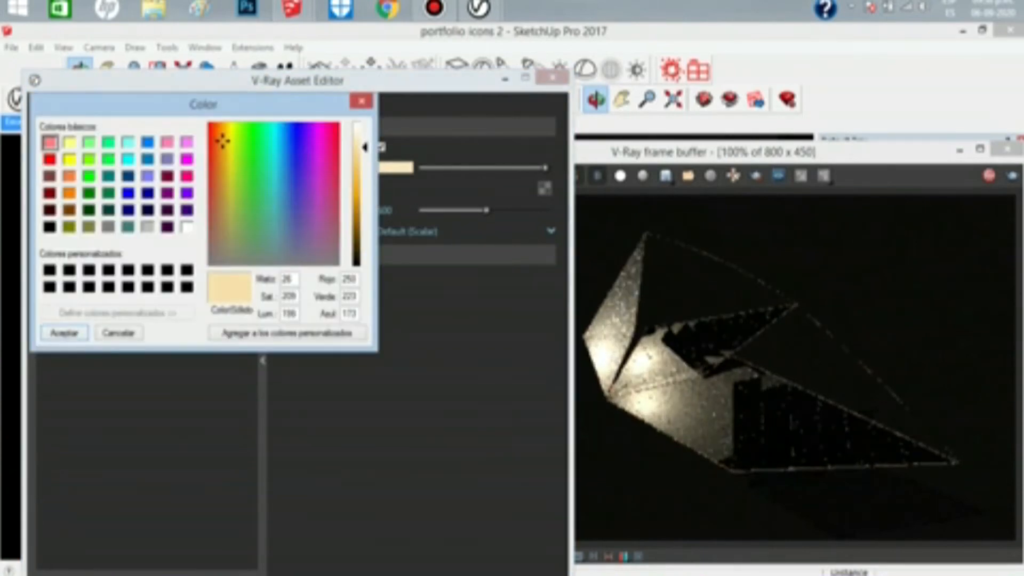
{"action": "key", "text": "Return"}
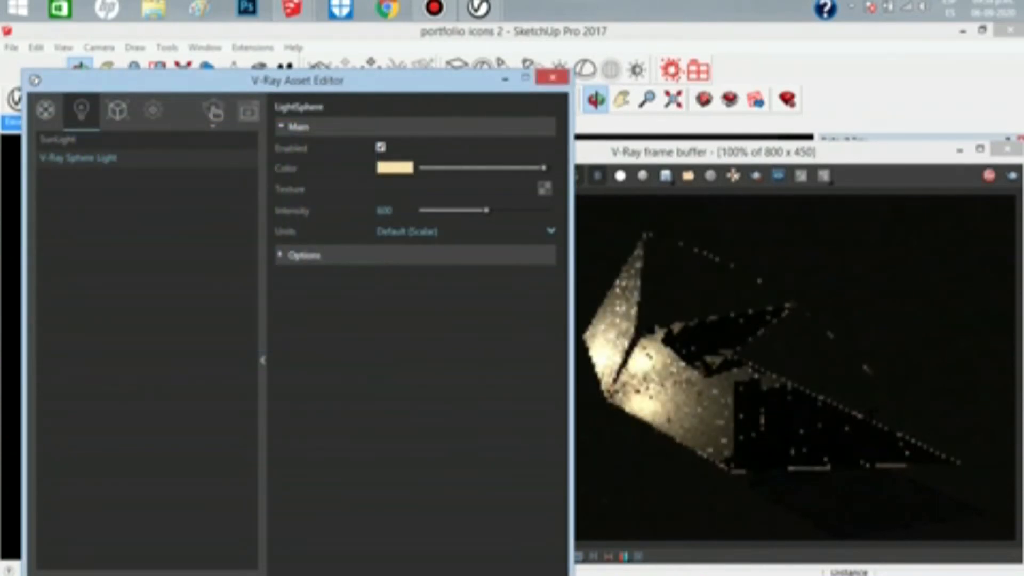
Adjust the V-Ray Sphere Light's color and lower the refraction of Color M00 slightly.
{"action": "left_click", "coordinate": [394, 167]}
{"action": "left_click_drag", "start_coordinate": [364, 147], "coordinate": [364, 142]}
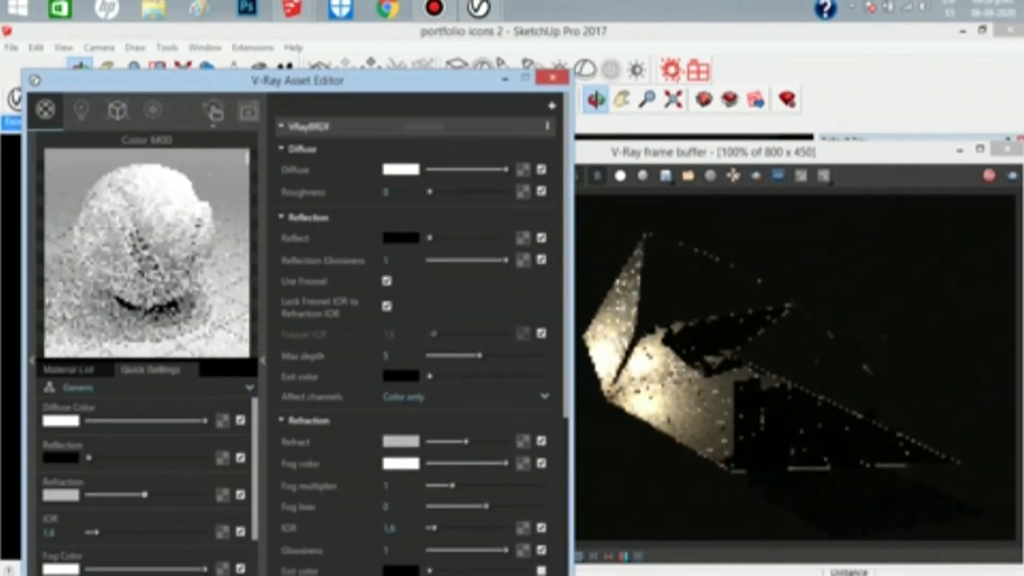
{"action": "left_click_drag", "start_coordinate": [145, 495], "coordinate": [133, 495]}
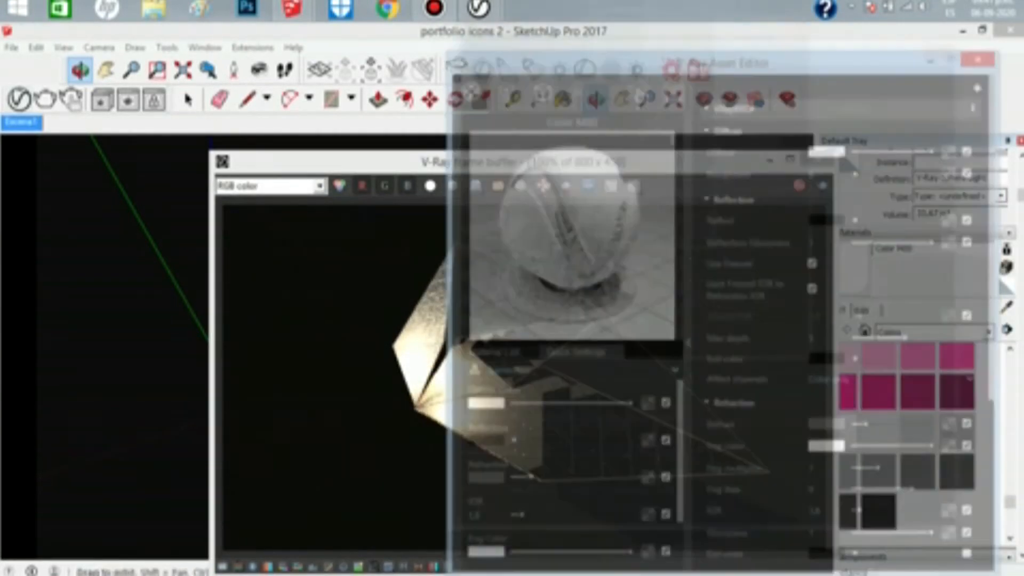
Browse the Fabric materials in the V-Ray library and pick the red-purple velvet.
{"action": "scroll", "coordinate": [288, 443], "scroll_direction": "down", "scroll_amount": 6}
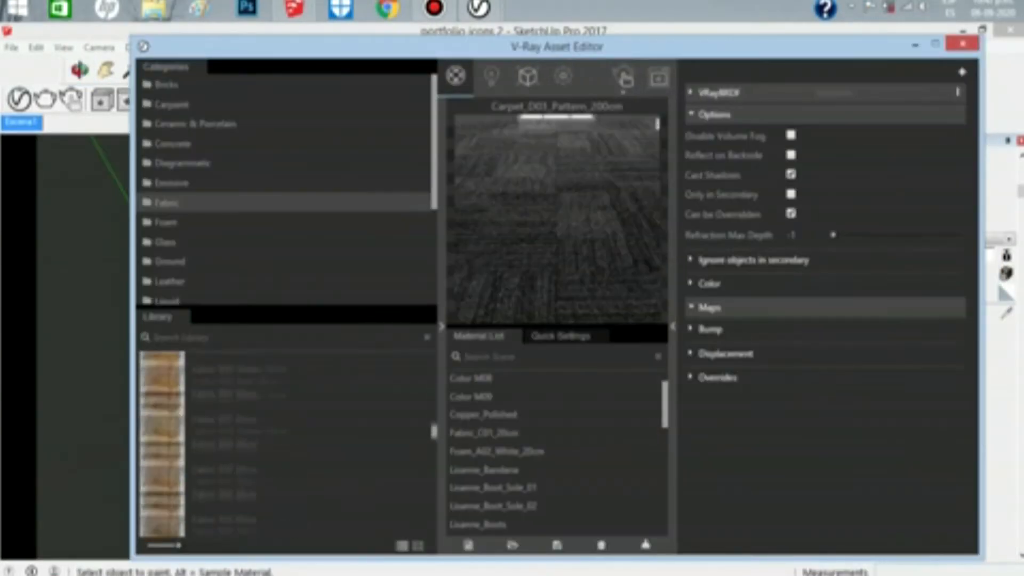
{"action": "scroll", "coordinate": [176, 453], "scroll_direction": "down", "scroll_amount": 10}
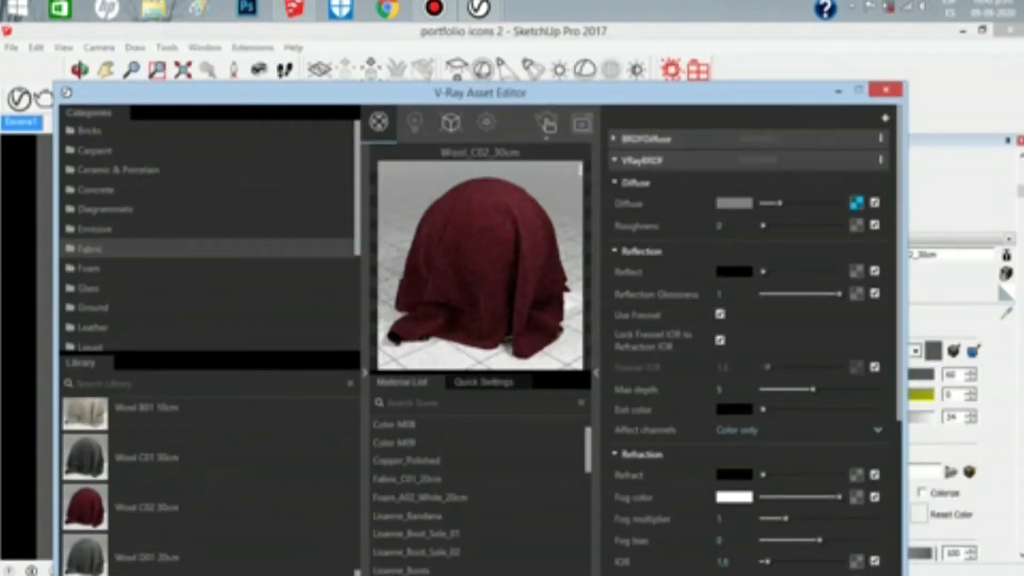
{"action": "scroll", "coordinate": [208, 480], "scroll_direction": "up", "scroll_amount": 8}
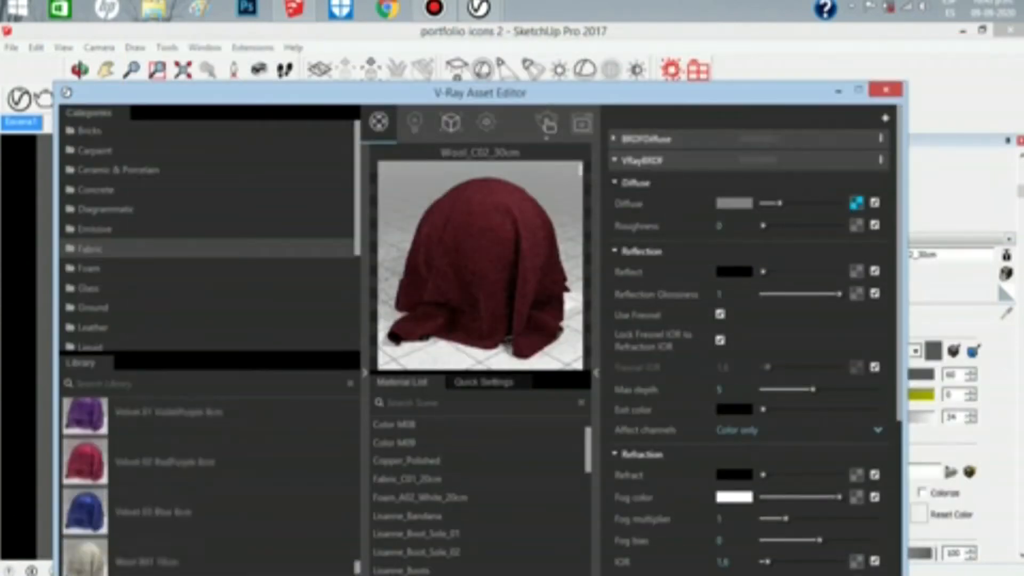
{"action": "scroll", "coordinate": [208, 480], "scroll_direction": "down", "scroll_amount": 6}
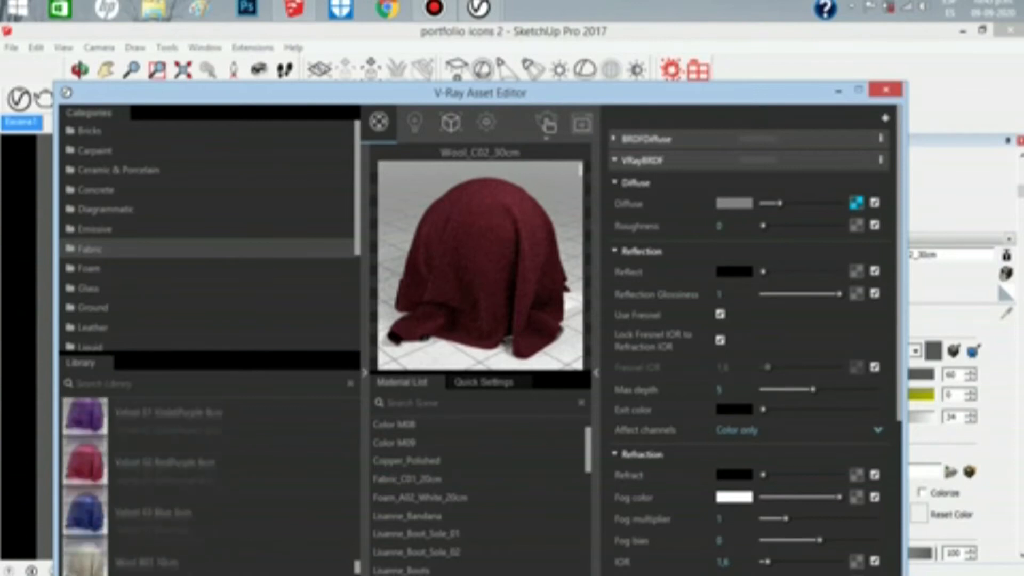
{"action": "left_click", "coordinate": [184, 469]}
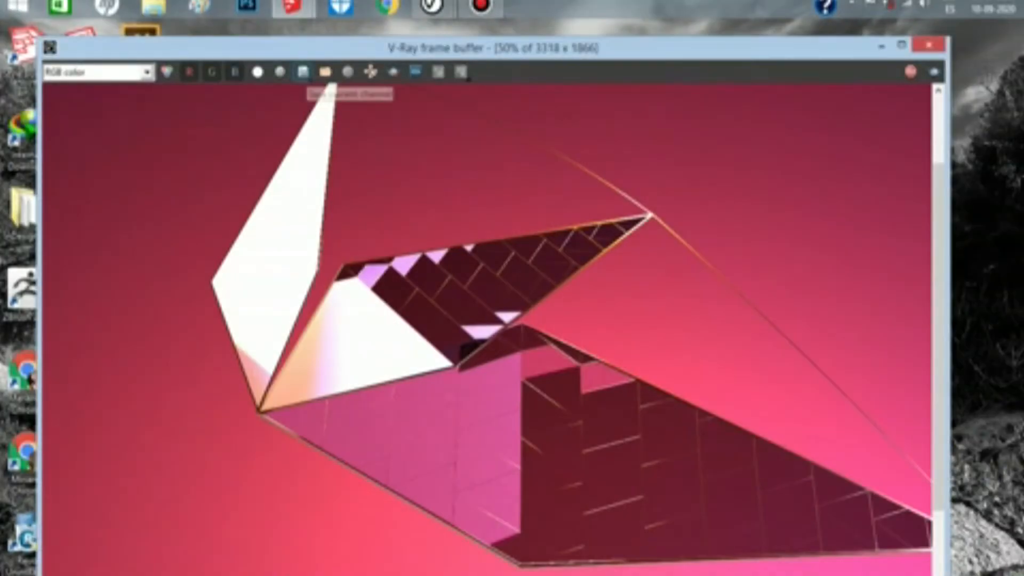
Save the finished pink render from the frame buffer as an image named fb 1.
{"action": "left_click", "coordinate": [303, 72]}
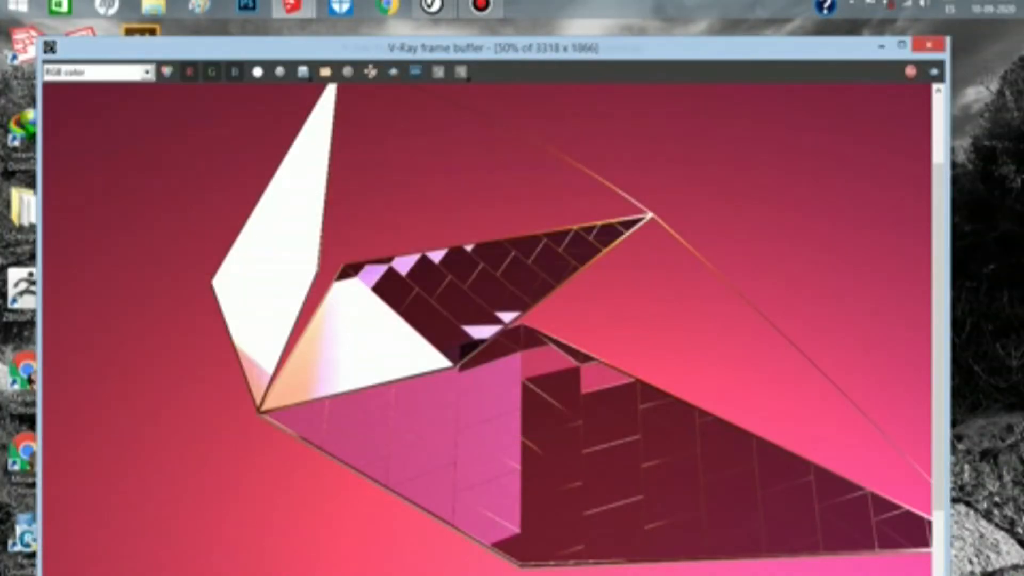
{"action": "left_click", "coordinate": [303, 75]}
{"action": "left_click", "coordinate": [344, 372]}
{"action": "left_click", "coordinate": [344, 445]}
{"action": "type", "text": "fb 1"}
{"action": "key", "text": "Return"}
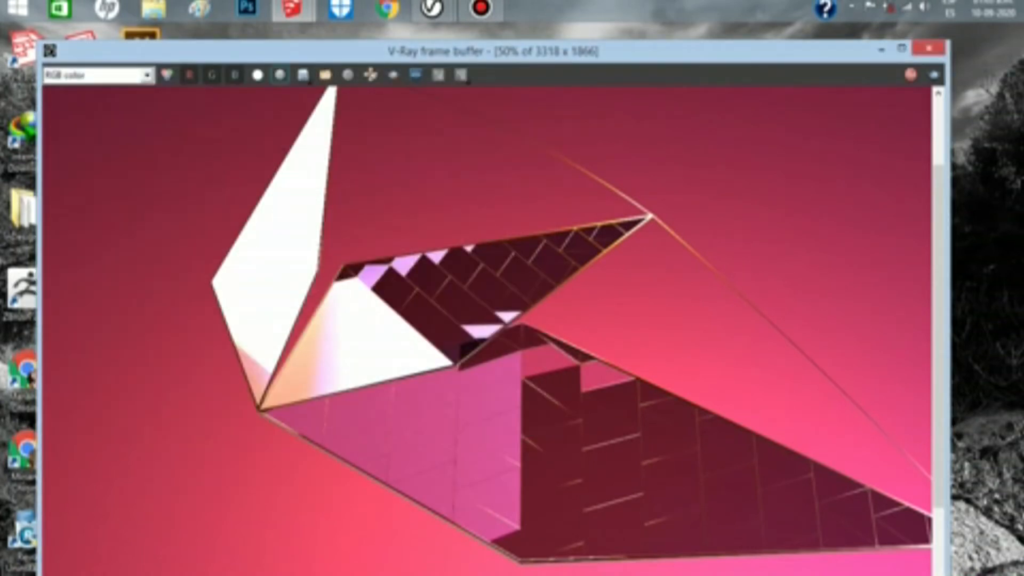
{"action": "left_click", "coordinate": [279, 75]}
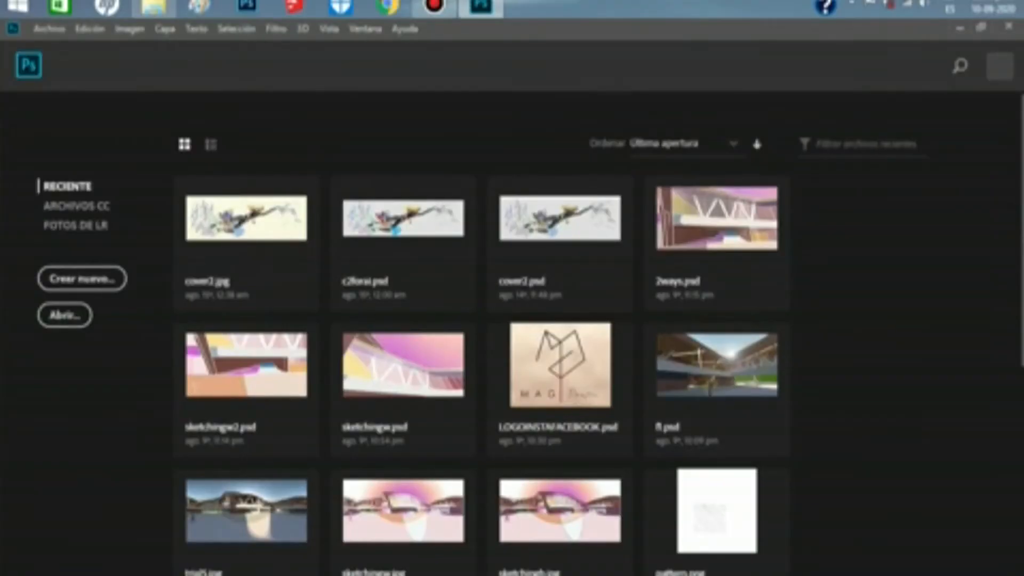
Switch to Photoshop and open the saved fb 1 render images together.
{"action": "left_click", "coordinate": [65, 315]}
{"action": "double_click", "coordinate": [195, 142]}
{"action": "left_click", "coordinate": [344, 264]}
{"action": "scroll", "coordinate": [344, 264], "scroll_direction": "down", "scroll_amount": 1}
{"action": "left_click", "coordinate": [178, 263], "text": "shift"}
{"action": "left_click", "coordinate": [386, 367]}
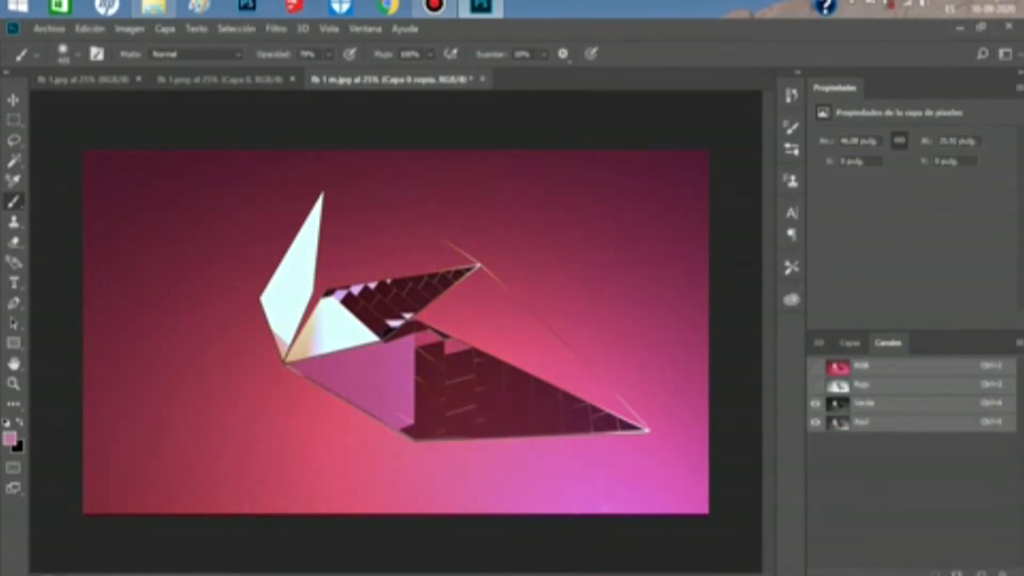
Isolate the red channel of Capa 0 copia, delete the selected background from it, and return to the RGB composite.
{"action": "key", "text": "ctrl+3"}
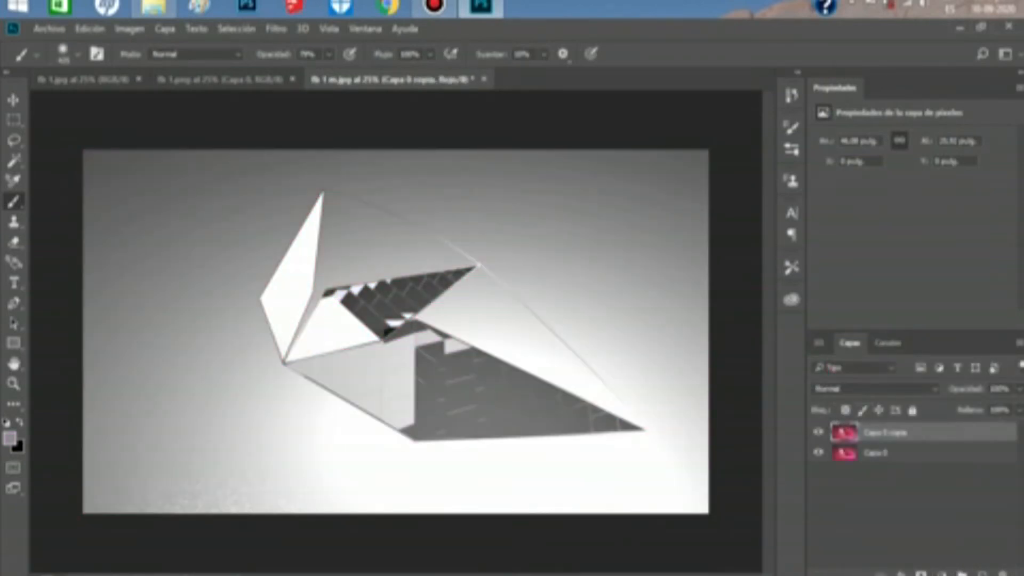
{"action": "key", "text": "ctrl+2"}
{"action": "key", "text": "m"}
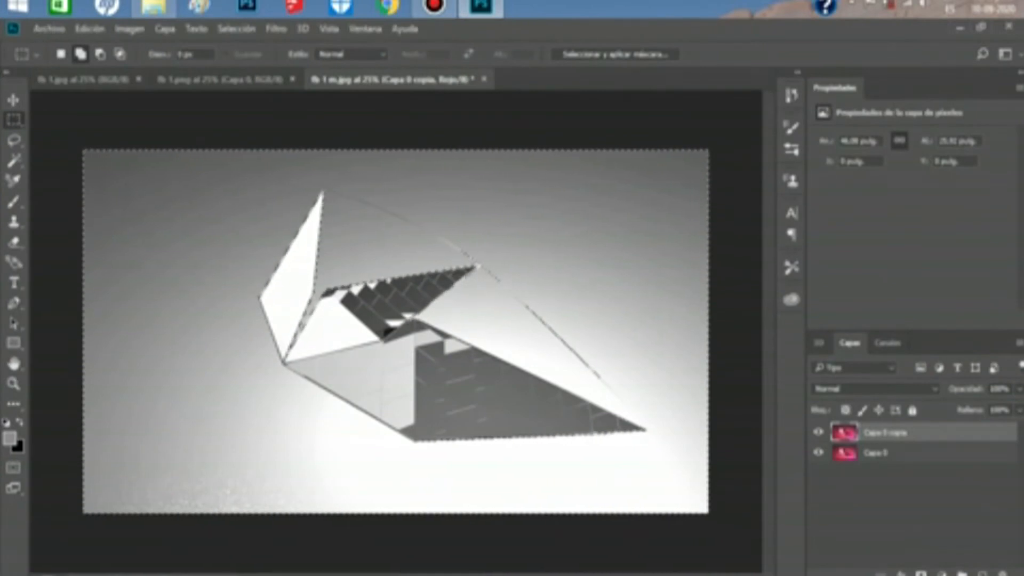
{"action": "key", "text": "Delete"}
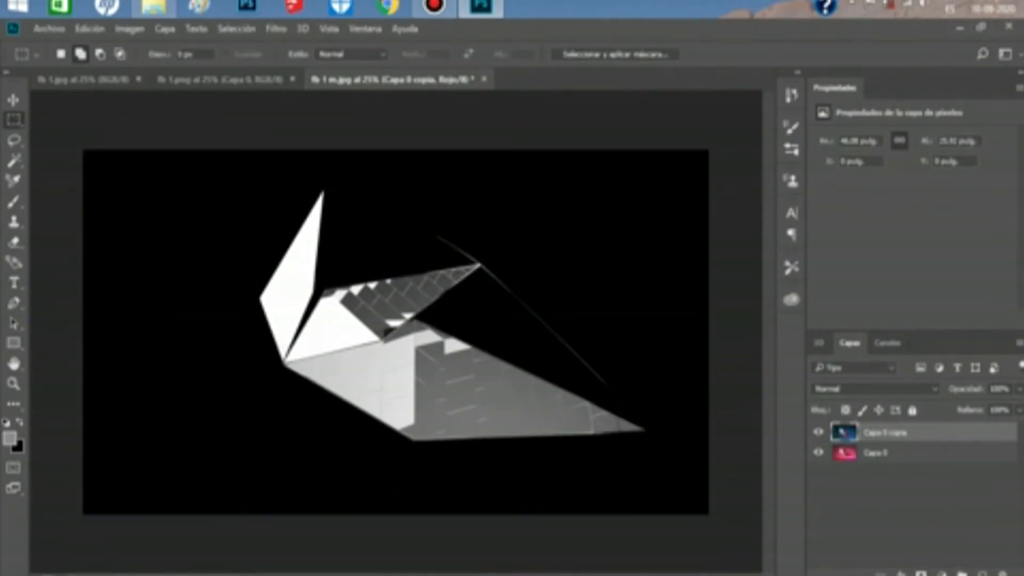
{"action": "left_click", "coordinate": [876, 453]}
{"action": "left_click", "coordinate": [885, 433]}
{"action": "left_click", "coordinate": [887, 342]}
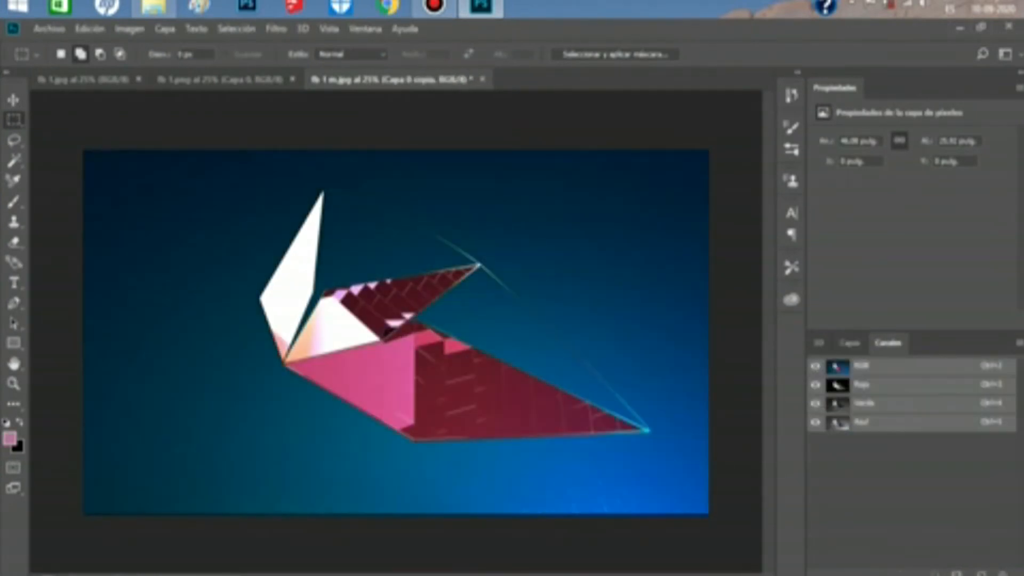
{"action": "left_click", "coordinate": [861, 385]}
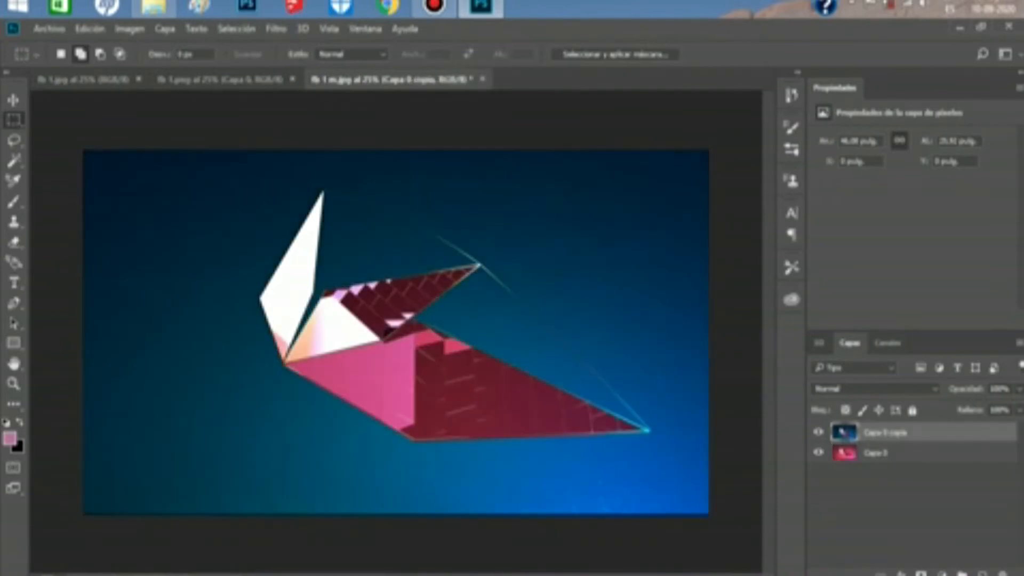
Select the blue background of Capa 0 copia by color range with an increased tolerance.
{"action": "right_click", "coordinate": [937, 452]}
{"action": "left_click", "coordinate": [629, 547]}
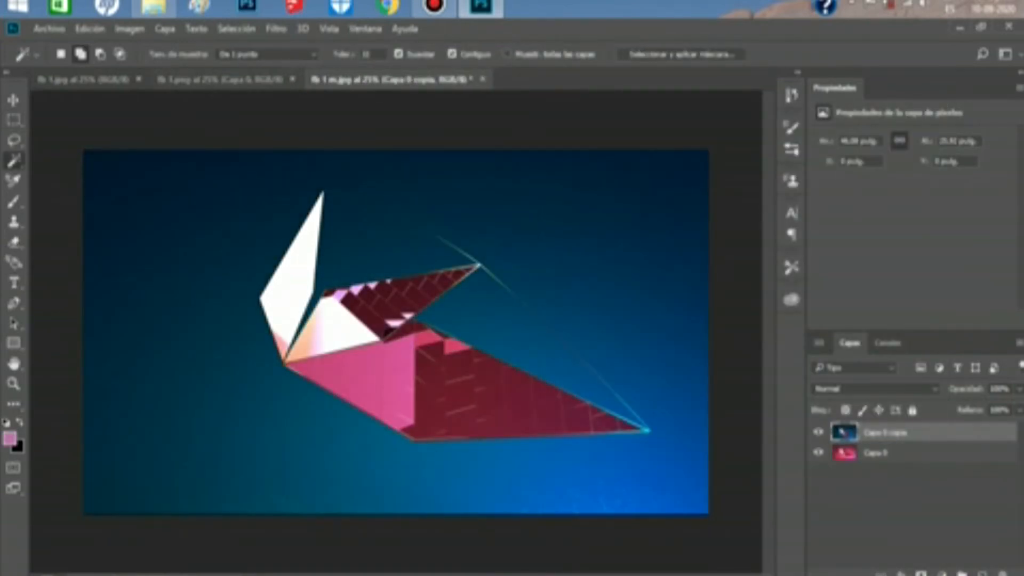
{"action": "left_click", "coordinate": [236, 28]}
{"action": "left_click", "coordinate": [263, 173]}
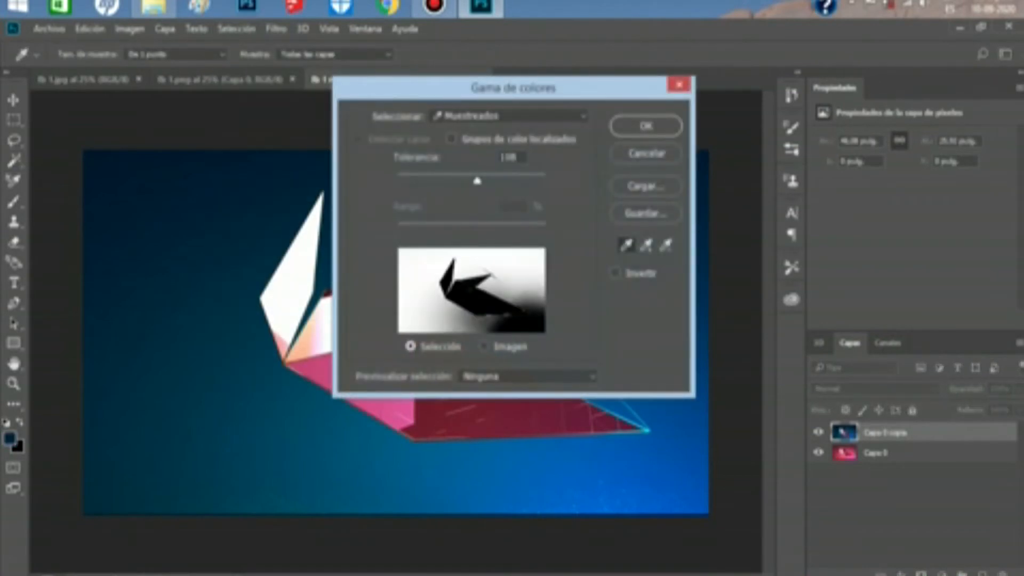
{"action": "left_click_drag", "start_coordinate": [541, 181], "coordinate": [489, 181]}
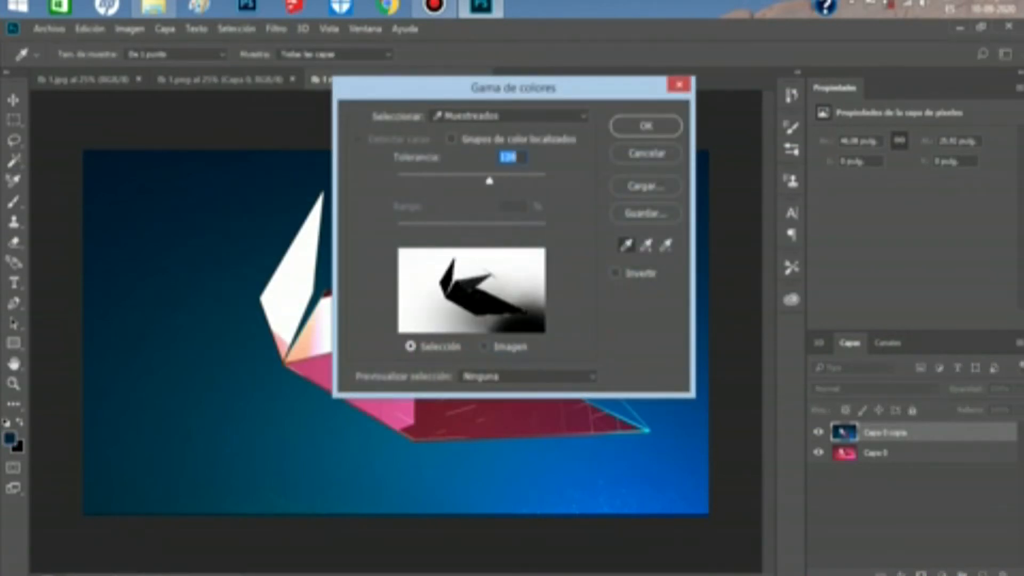
{"action": "key", "text": "Return"}
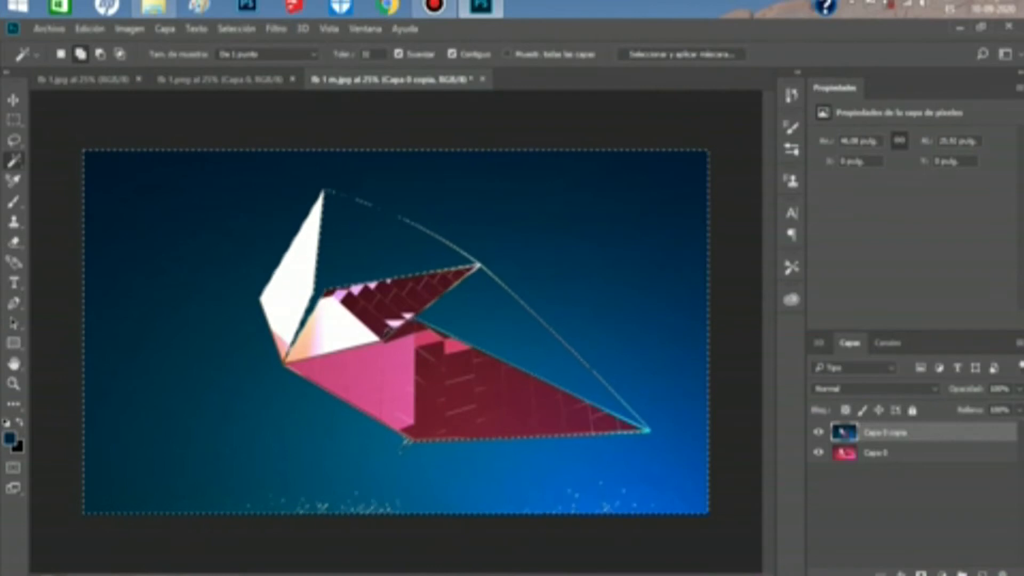
Clean the stray specks out of the background selection and subtract a lassoed patch beside the white panel's tip.
{"action": "key", "text": "m"}
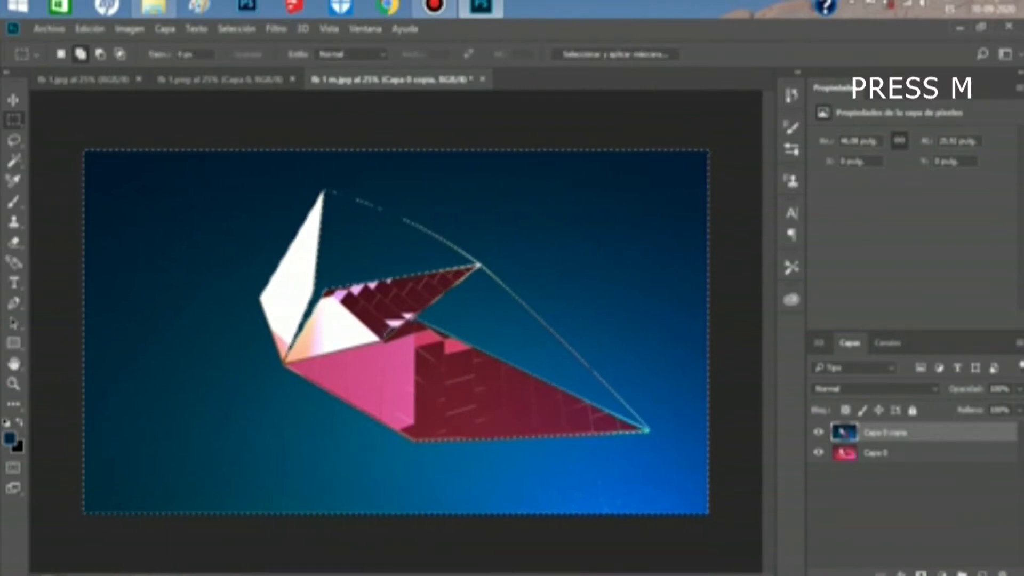
{"action": "left_click", "coordinate": [14, 141]}
{"action": "left_click", "coordinate": [80, 154]}
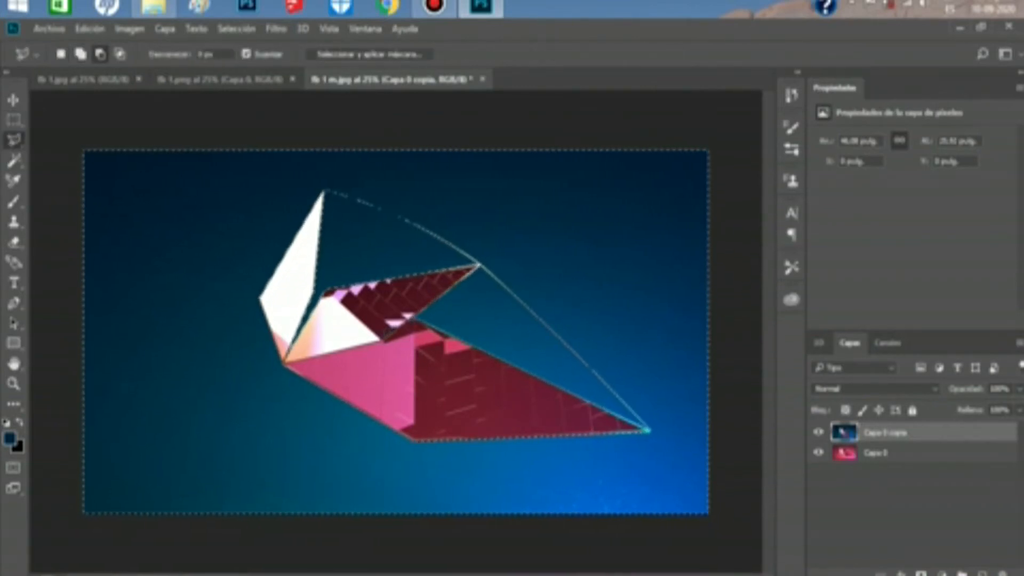
{"action": "key", "text": "z"}
{"action": "left_click", "coordinate": [371, 195]}
{"action": "left_click", "coordinate": [371, 195]}
{"action": "left_click", "coordinate": [371, 195]}
{"action": "left_click", "coordinate": [371, 195]}
{"action": "key", "text": "l"}
{"action": "left_click", "coordinate": [117, 192]}
{"action": "left_click", "coordinate": [71, 215]}
{"action": "left_click", "coordinate": [58, 292]}
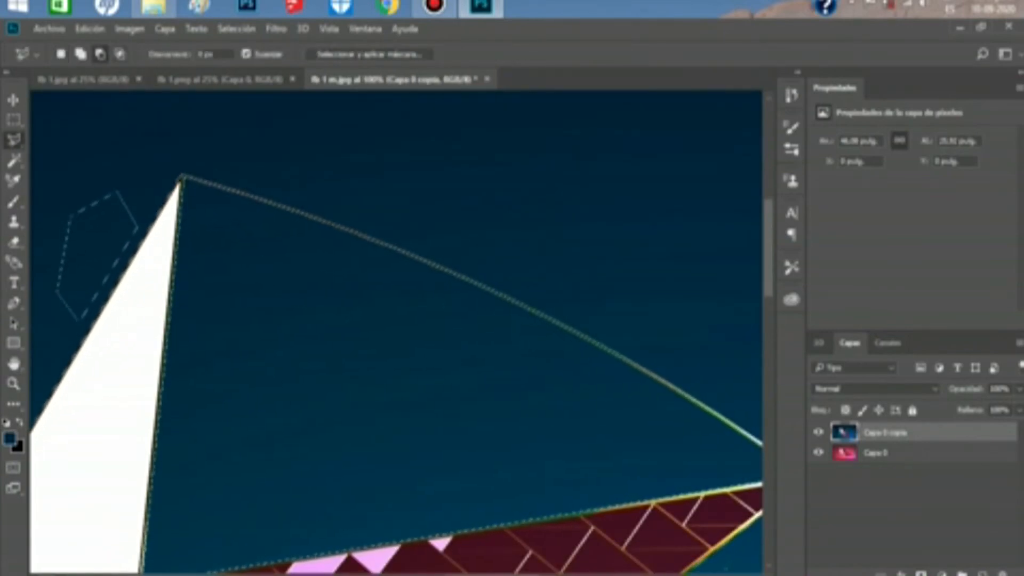
Outline the large background area beside the white panel with the Polygonal Lasso to refine the selection.
{"action": "key", "text": "z"}
{"action": "left_click", "coordinate": [117, 307], "text": "alt"}
{"action": "key", "text": "l"}
{"action": "left_click", "coordinate": [135, 514]}
{"action": "left_click", "coordinate": [345, 301]}
{"action": "left_click", "coordinate": [128, 206]}
{"action": "left_click", "coordinate": [149, 491]}
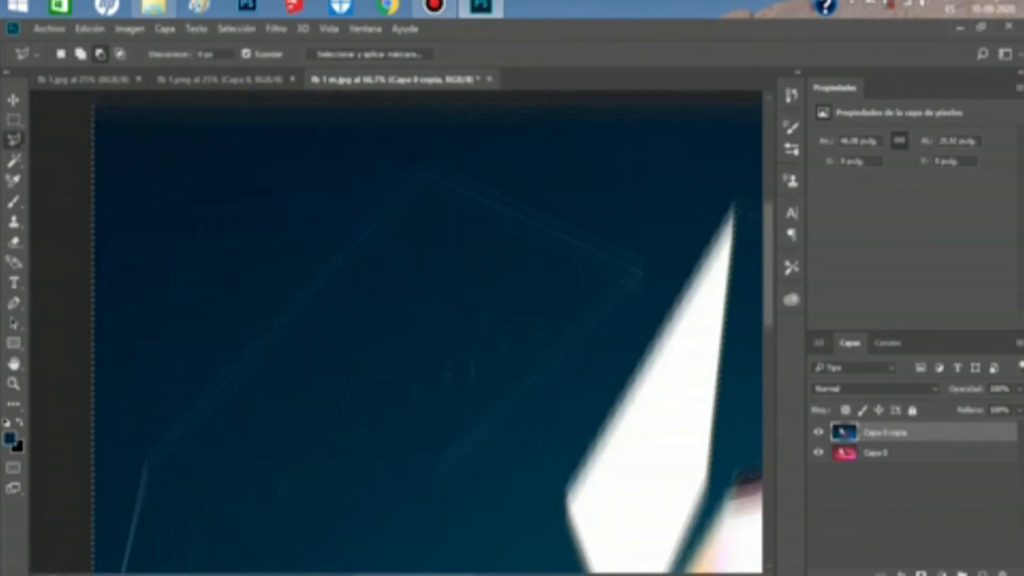
{"action": "scroll", "coordinate": [395, 330], "scroll_direction": "down", "scroll_amount": 1}
{"action": "left_click", "coordinate": [151, 539]}
Lasso the unselected specks in the blue area beyond the curved line and add them to the background selection.
{"action": "scroll", "coordinate": [394, 331], "scroll_direction": "up", "scroll_amount": 5}
{"action": "scroll", "coordinate": [395, 331], "scroll_direction": "down", "scroll_amount": 4}
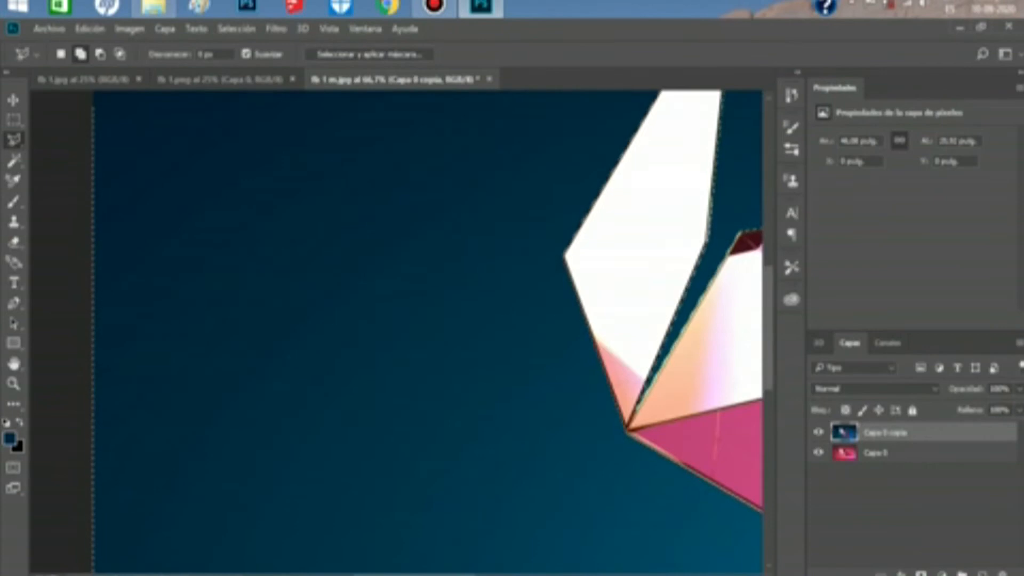
{"action": "scroll", "coordinate": [394, 331], "scroll_direction": "down", "scroll_amount": 5}
{"action": "scroll", "coordinate": [394, 331], "scroll_direction": "down", "scroll_amount": 5, "text": "ctrl"}
{"action": "left_click", "coordinate": [361, 433]}
{"action": "scroll", "coordinate": [394, 330], "scroll_direction": "down", "scroll_amount": 5, "text": "ctrl"}
{"action": "scroll", "coordinate": [395, 330], "scroll_direction": "up", "scroll_amount": 5}
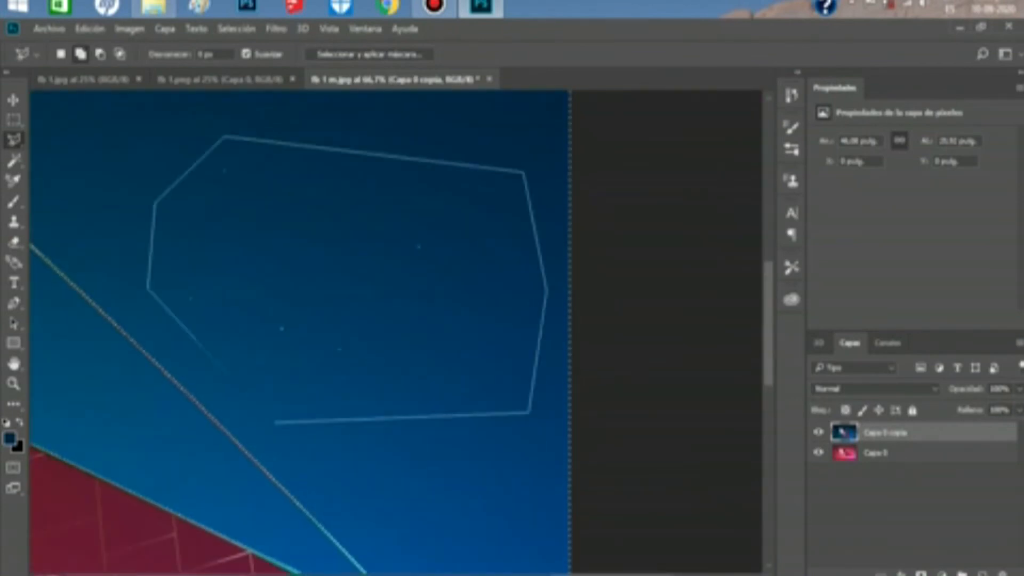
{"action": "left_click", "coordinate": [275, 422]}
{"action": "scroll", "coordinate": [395, 330], "scroll_direction": "up", "scroll_amount": 5}
{"action": "scroll", "coordinate": [395, 331], "scroll_direction": "up", "scroll_amount": 5, "text": "ctrl"}
Cut the selected background out of Capa 0 copia and paste it onto its own layer.
{"action": "key", "text": "z"}
{"action": "key", "text": "ctrl+minus"}
{"action": "key", "text": "ctrl+minus"}
{"action": "key", "text": "ctrl+minus"}
{"action": "key", "text": "ctrl+x"}
{"action": "key", "text": "ctrl+v"}
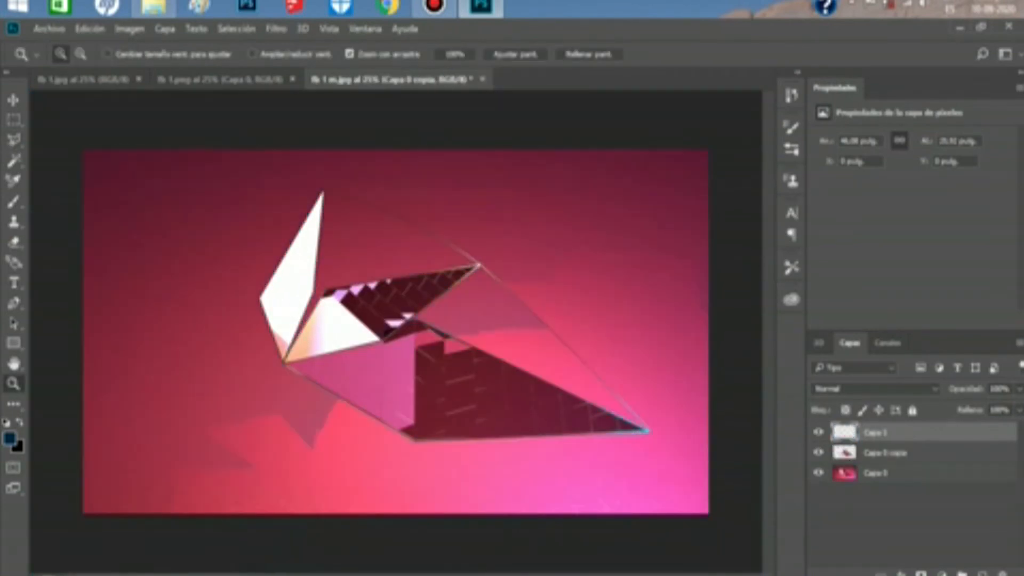
Check Capa 0 by toggling its visibility, and lighten the figure on Capa 0 copia to white with Hue/Saturation.
{"action": "left_click", "coordinate": [876, 473]}
{"action": "left_click", "coordinate": [818, 473]}
{"action": "left_click", "coordinate": [818, 473]}
{"action": "left_click", "coordinate": [886, 453]}
{"action": "key", "text": "ctrl+u"}
Darken Capa 1 and Capa 0 towards black with Hue/Saturation, and move Capa 1 below Capa 0 copia.
{"action": "left_click", "coordinate": [875, 432]}
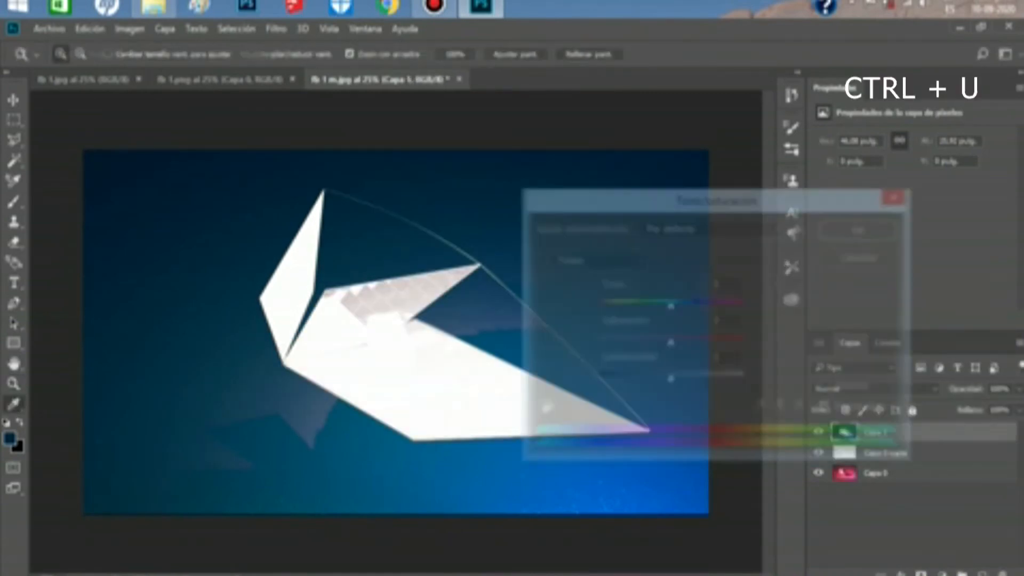
{"action": "key", "text": "ctrl+u"}
{"action": "left_click", "coordinate": [875, 473]}
{"action": "key", "text": "ctrl+u"}
{"action": "left_click_drag", "start_coordinate": [670, 380], "coordinate": [603, 379]}
{"action": "left_click", "coordinate": [857, 230]}
{"action": "left_click", "coordinate": [875, 433]}
{"action": "left_click_drag", "start_coordinate": [876, 432], "coordinate": [875, 462]}
Marquee the whole canvas and fill a new layer above Capa 1 with black using the Paint Bucket.
{"action": "left_click", "coordinate": [14, 120]}
{"action": "left_click_drag", "start_coordinate": [72, 140], "coordinate": [752, 536]}
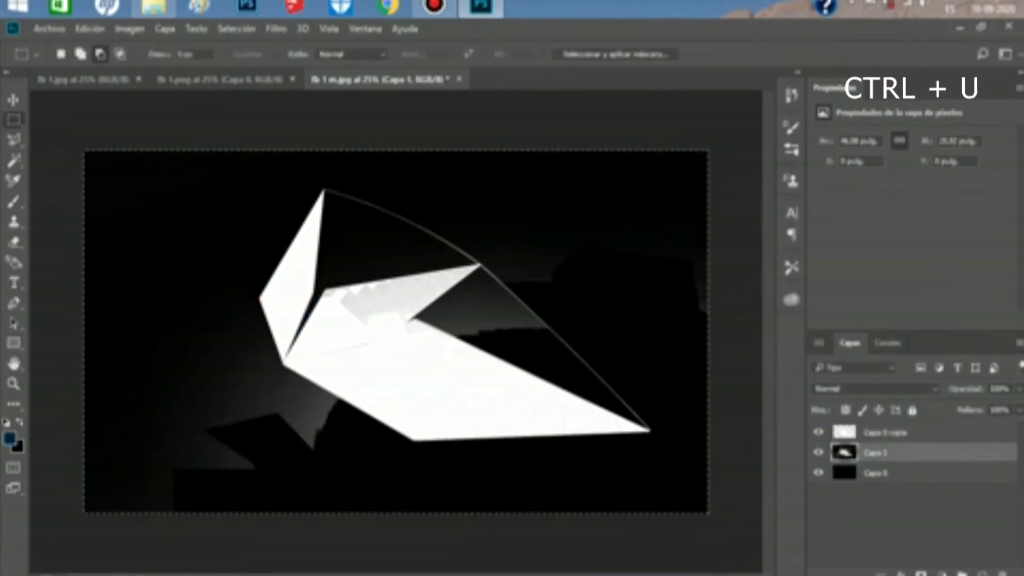
{"action": "left_click", "coordinate": [983, 573]}
{"action": "left_click", "coordinate": [14, 262]}
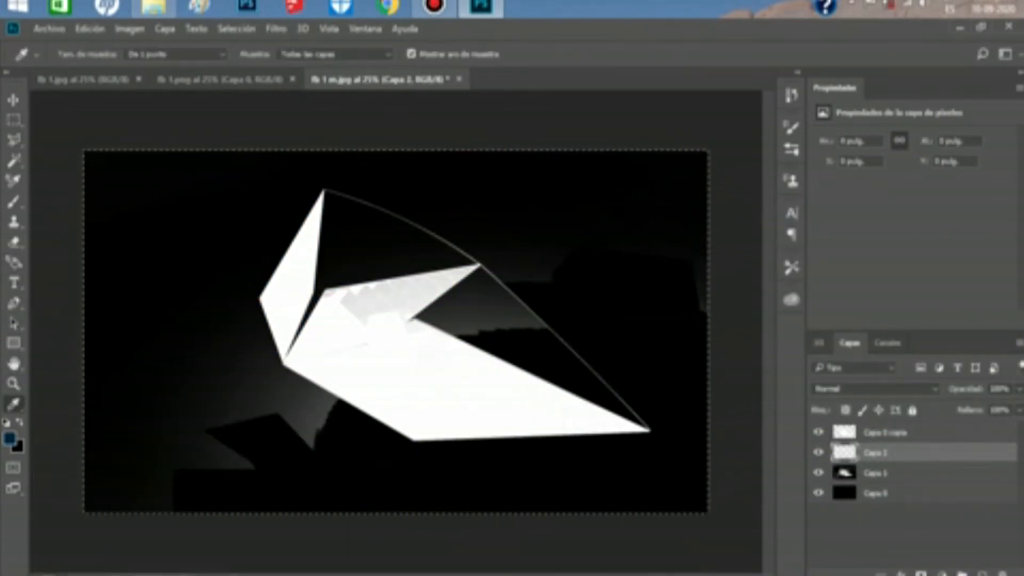
{"action": "left_click", "coordinate": [14, 261]}
{"action": "left_click", "coordinate": [19, 421]}
{"action": "right_click", "coordinate": [14, 404]}
{"action": "left_click", "coordinate": [96, 459]}
{"action": "left_click", "coordinate": [213, 320]}
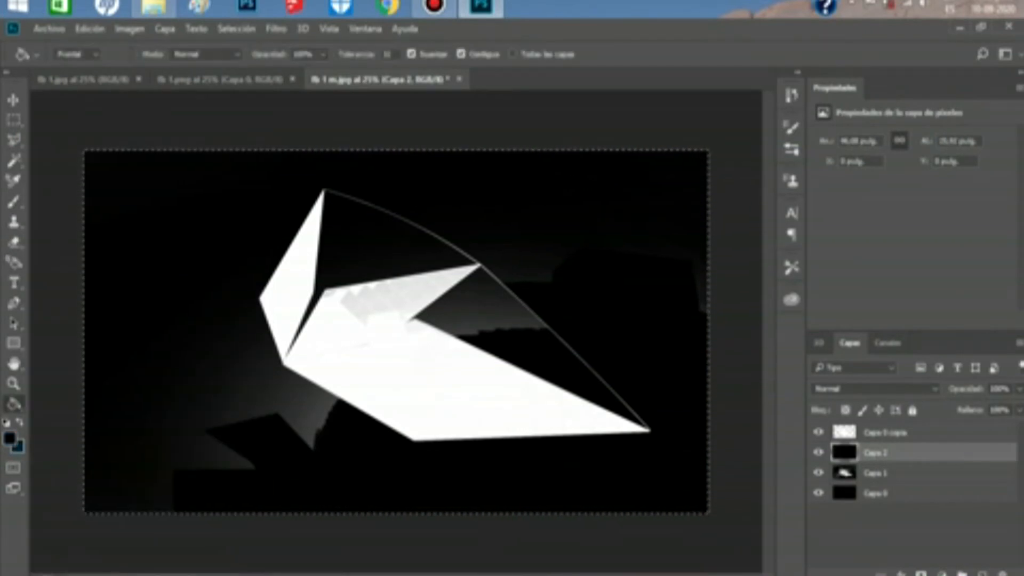
Select tones of the Capa 0 copia figure by color range with a higher tolerance and set their lightness to +100.
{"action": "left_click", "coordinate": [885, 433]}
{"action": "left_click", "coordinate": [14, 160]}
{"action": "left_click", "coordinate": [587, 320]}
{"action": "key", "text": "ctrl+d"}
{"action": "left_click", "coordinate": [236, 29]}
{"action": "left_click", "coordinate": [261, 187]}
{"action": "left_click", "coordinate": [299, 319]}
{"action": "left_click_drag", "start_coordinate": [489, 180], "coordinate": [537, 181]}
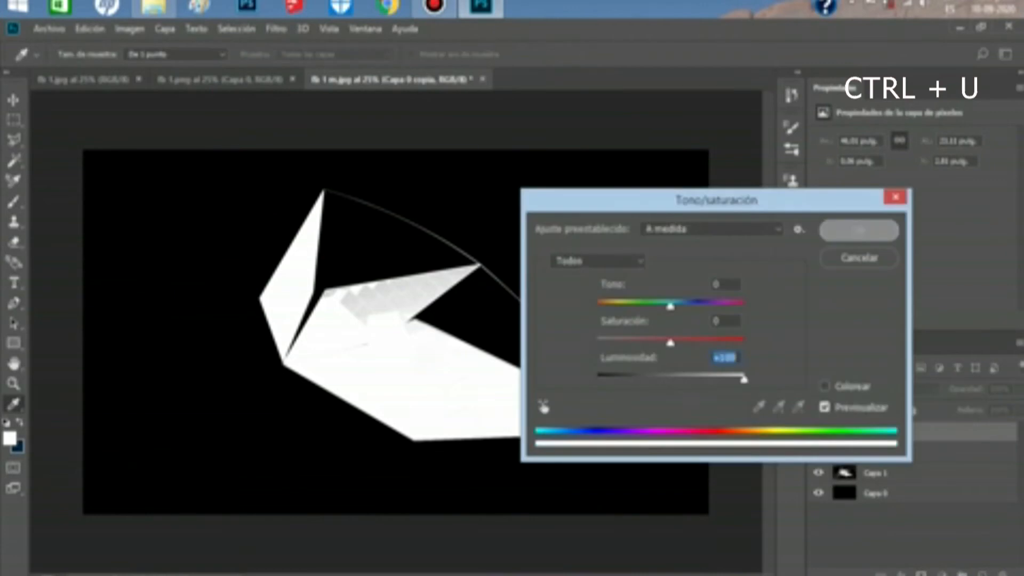
{"action": "left_click", "coordinate": [858, 231]}
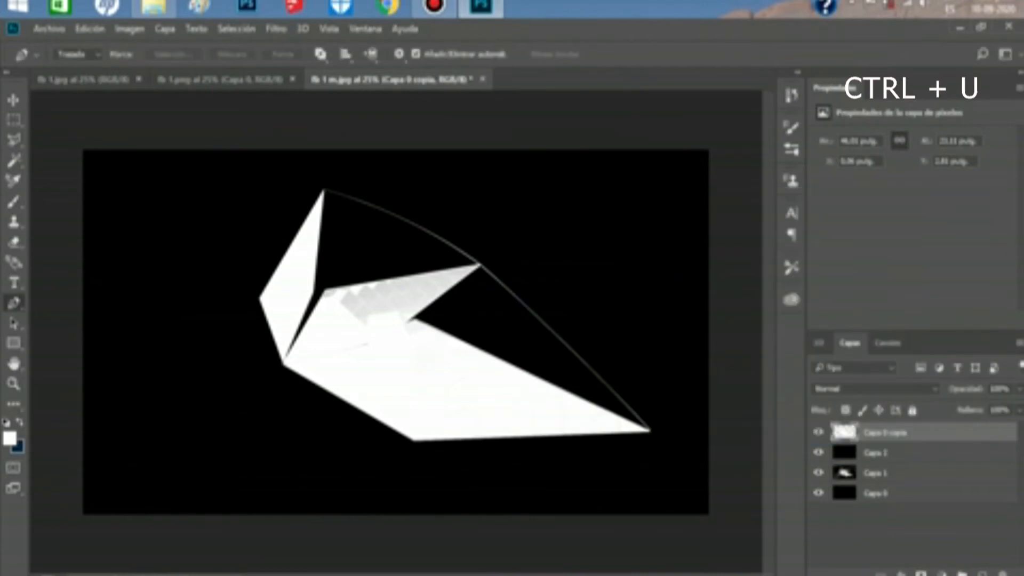
Shade the selected white figure with a large soft brush in a sampled light gray, and flatten the image.
{"action": "key", "text": "w"}
{"action": "left_click", "coordinate": [453, 373]}
{"action": "key", "text": "i"}
{"action": "left_click", "coordinate": [421, 291]}
{"action": "key", "text": "b"}
{"action": "right_click", "coordinate": [262, 328]}
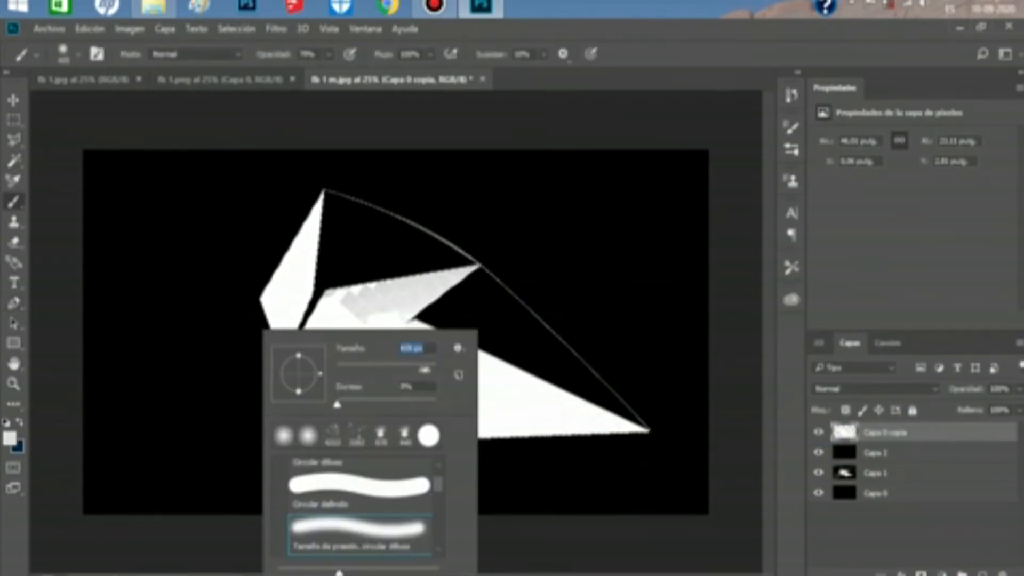
{"action": "left_click", "coordinate": [597, 418]}
{"action": "key", "text": "ctrl+d"}
{"action": "right_click", "coordinate": [919, 493]}
{"action": "left_click", "coordinate": [555, 573]}
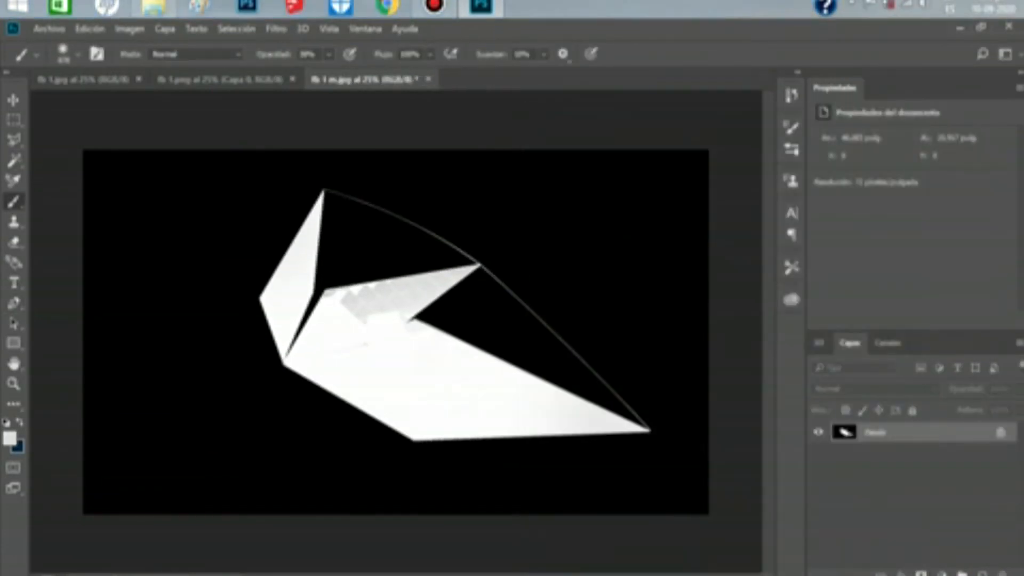
Open the export settings for the black-and-white mask image, and switch to the fb 1.jpg render.
{"action": "left_click", "coordinate": [49, 29]}
{"action": "mouse_move", "coordinate": [64, 238]}
{"action": "left_click", "coordinate": [320, 252]}
{"action": "key", "text": "ctrl+Tab"}
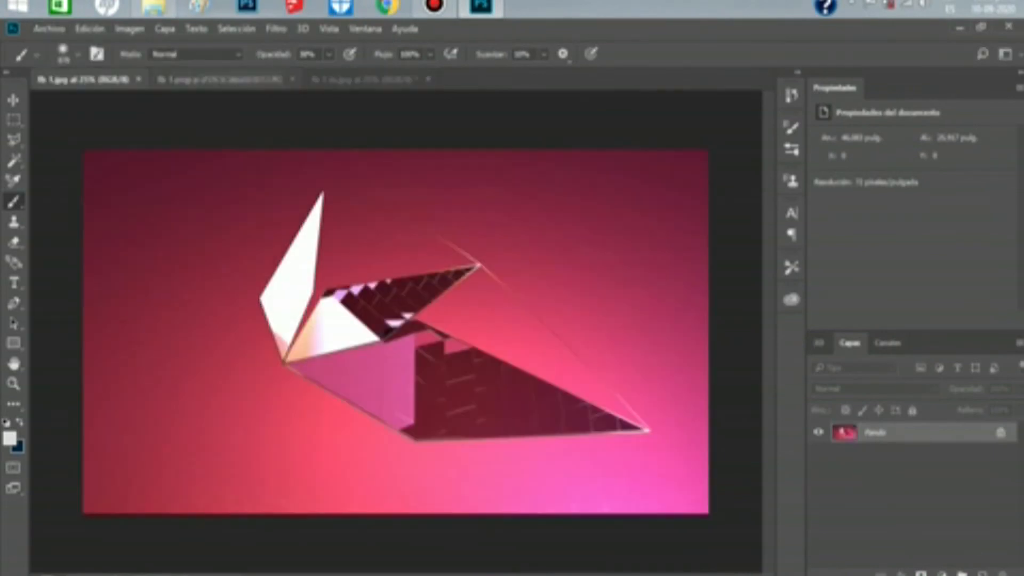
{"action": "left_click", "coordinate": [49, 29]}
{"action": "left_click", "coordinate": [320, 238]}
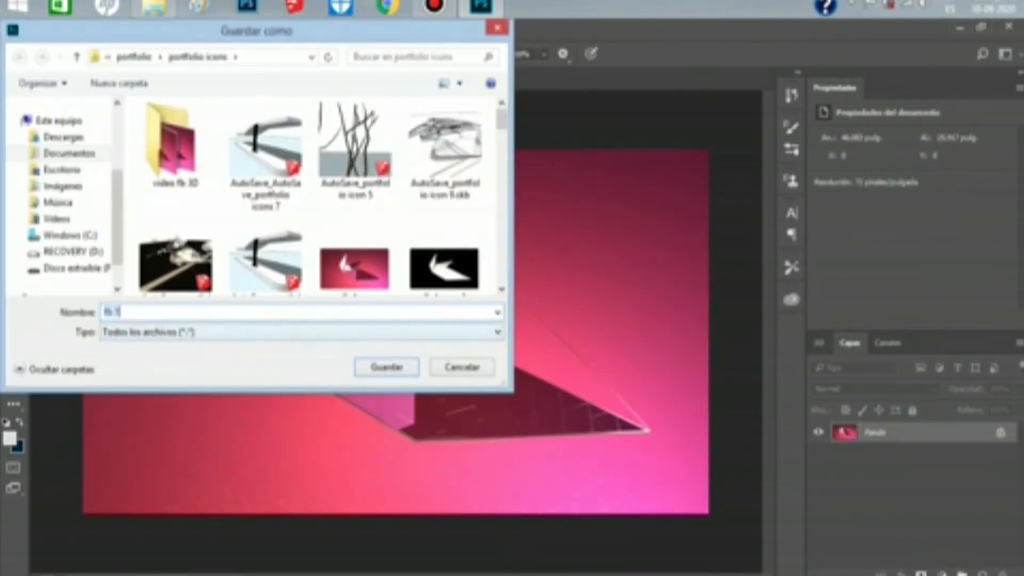
{"action": "key", "text": "Escape"}
Export the fb 1 render as a JPG at 100% quality, appending "col" to the file name.
{"action": "left_click", "coordinate": [49, 28]}
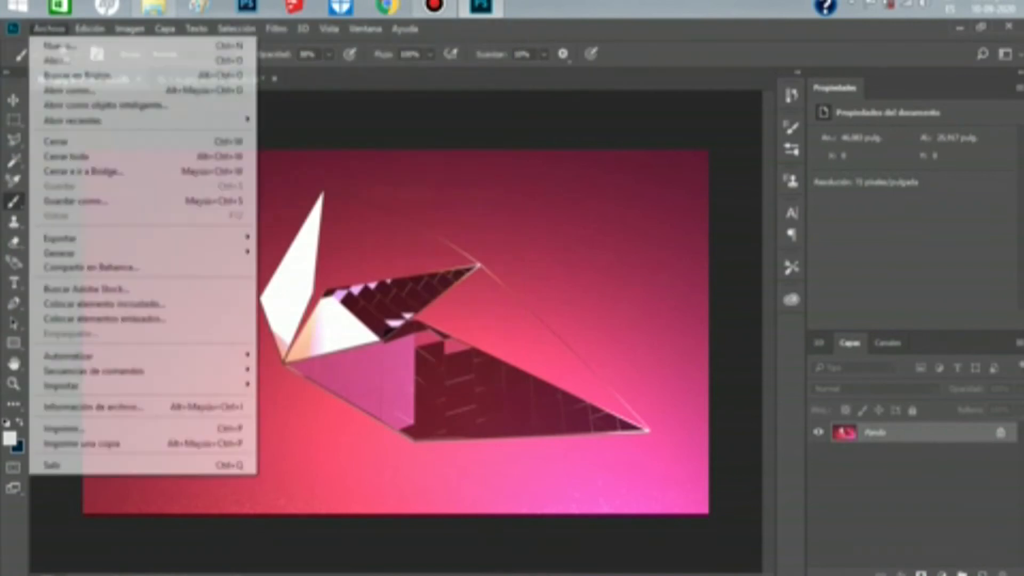
{"action": "mouse_move", "coordinate": [64, 238]}
{"action": "left_click", "coordinate": [298, 253]}
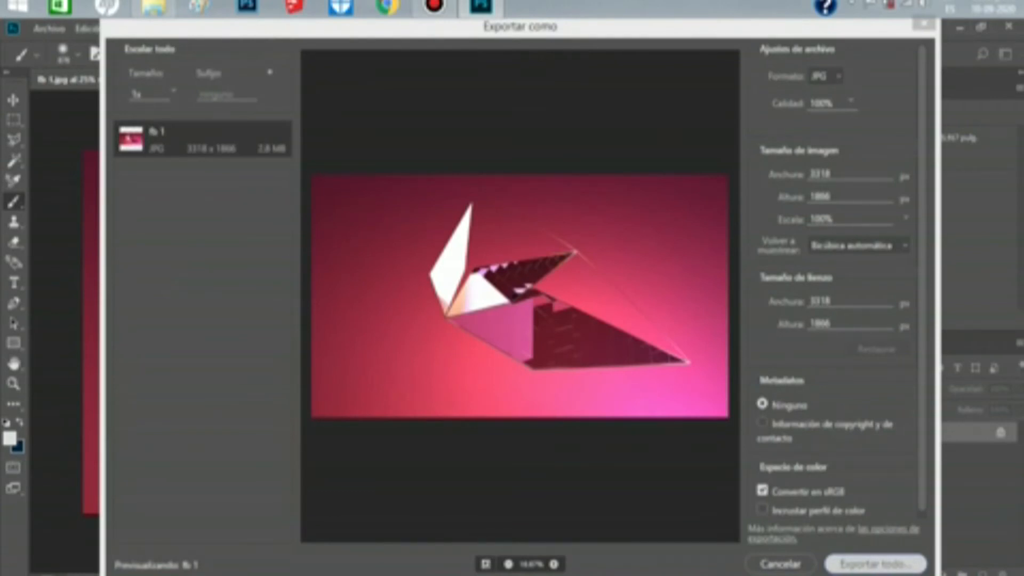
{"action": "left_click", "coordinate": [875, 564]}
{"action": "key", "text": "Right"}
{"action": "type", "text": "col"}
{"action": "key", "text": "Return"}
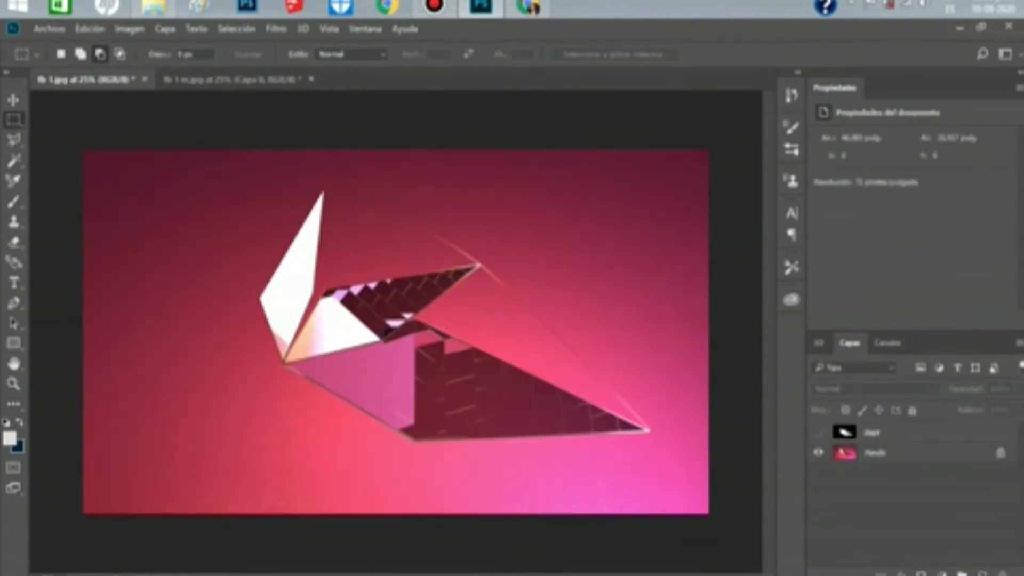
Activate the Fondo layer of fb 1.jpg and open the document's export settings.
{"action": "left_click", "coordinate": [874, 452]}
{"action": "left_click", "coordinate": [49, 29]}
{"action": "mouse_move", "coordinate": [107, 237]}
{"action": "left_click", "coordinate": [330, 253]}
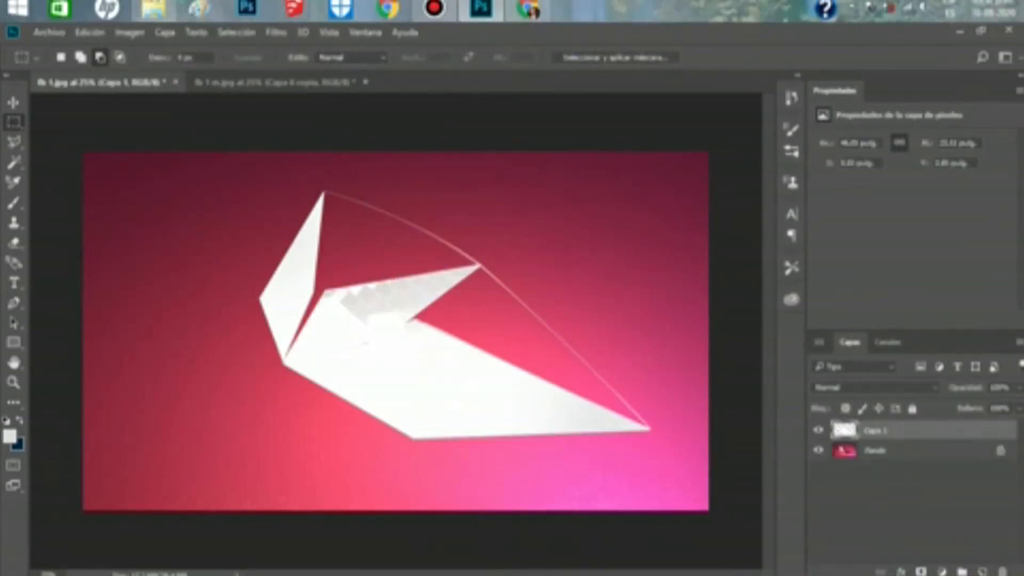
Select the white figure on Capa 1 by inverting a Magic Wand selection of its surroundings, and activate Fondo.
{"action": "key", "text": "w"}
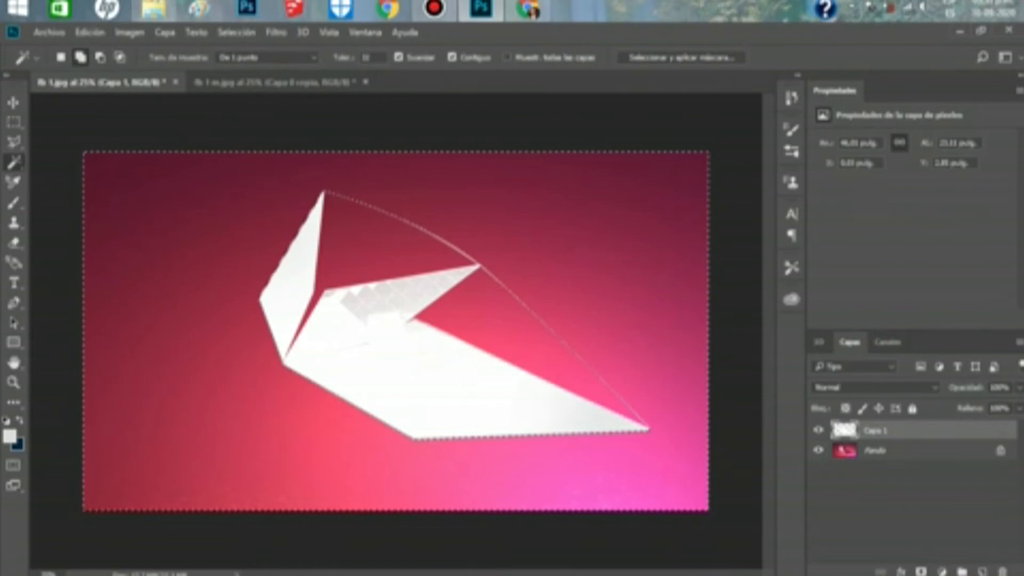
{"action": "left_click", "coordinate": [236, 32]}
{"action": "left_click", "coordinate": [297, 94]}
{"action": "left_click", "coordinate": [875, 451]}
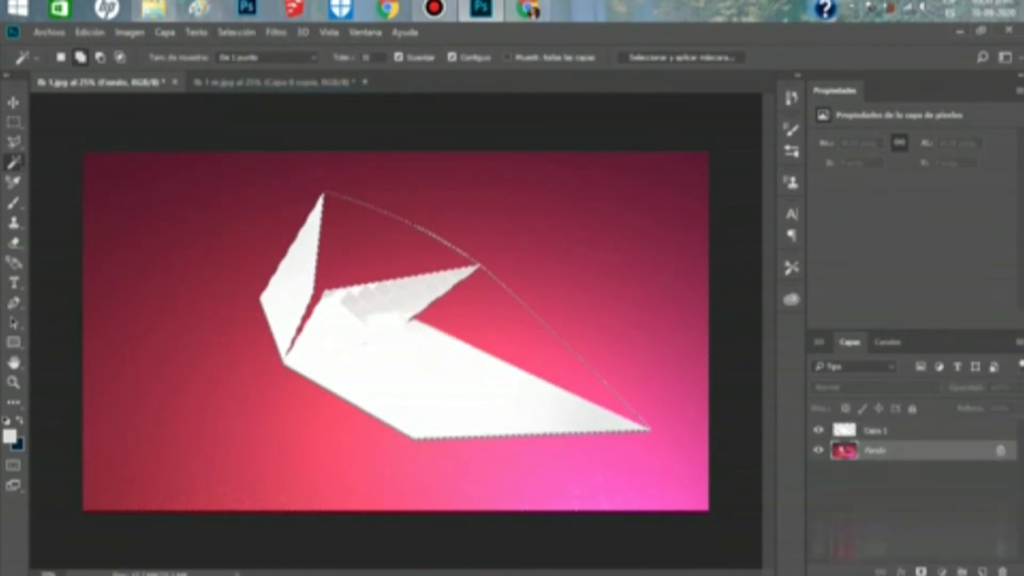
Copy the selected figure from a duplicate of Fondo to a new layer, and delete the Fondo copia layer.
{"action": "left_click_drag", "start_coordinate": [875, 450], "coordinate": [983, 571]}
{"action": "key", "text": "ctrl+j"}
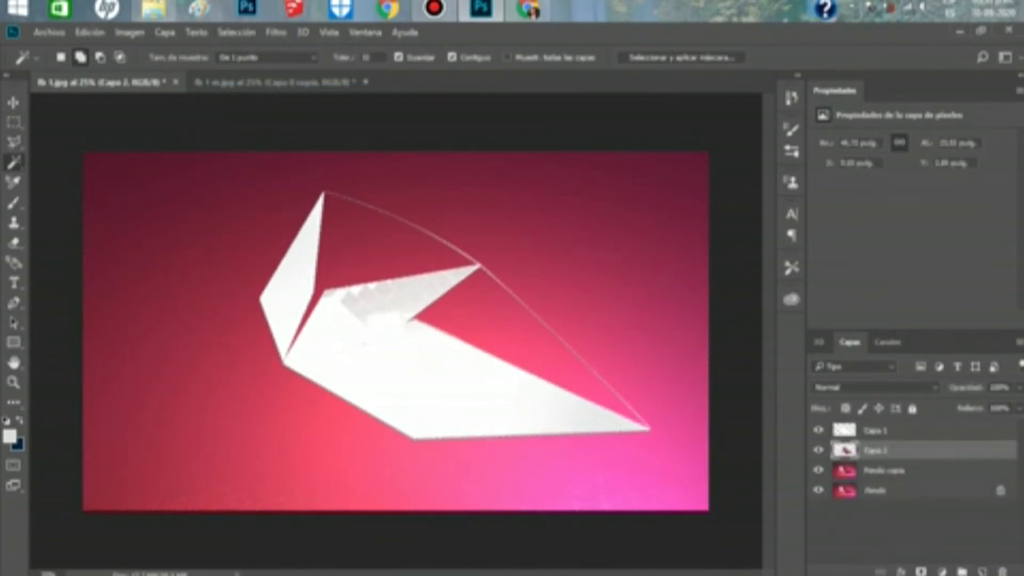
{"action": "left_click", "coordinate": [884, 470]}
{"action": "left_click", "coordinate": [1003, 571]}
{"action": "left_click", "coordinate": [451, 257]}
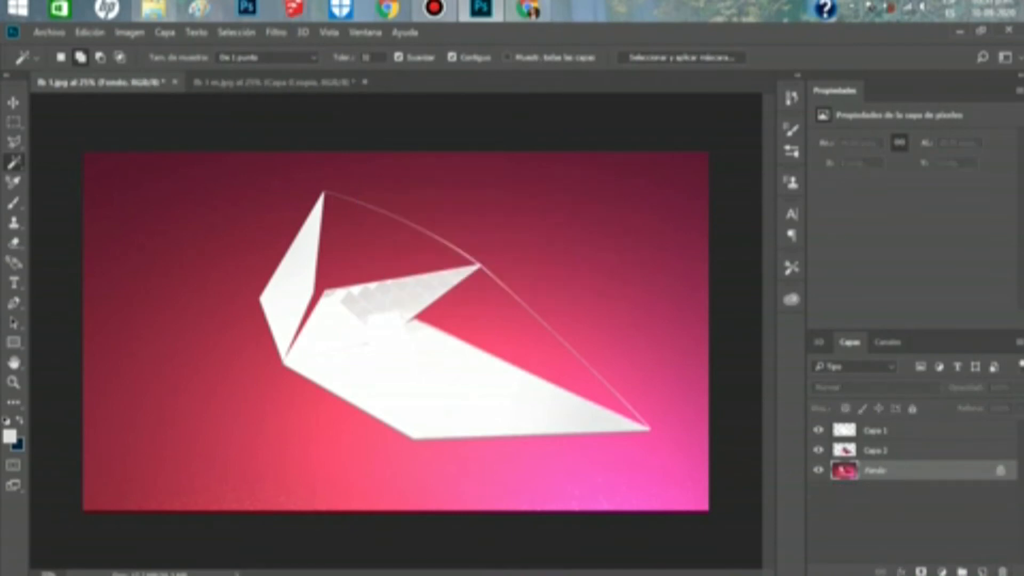
Hide Capa 1 and delete it from the document.
{"action": "left_click", "coordinate": [818, 430]}
{"action": "left_click", "coordinate": [877, 431]}
{"action": "left_click", "coordinate": [1002, 571]}
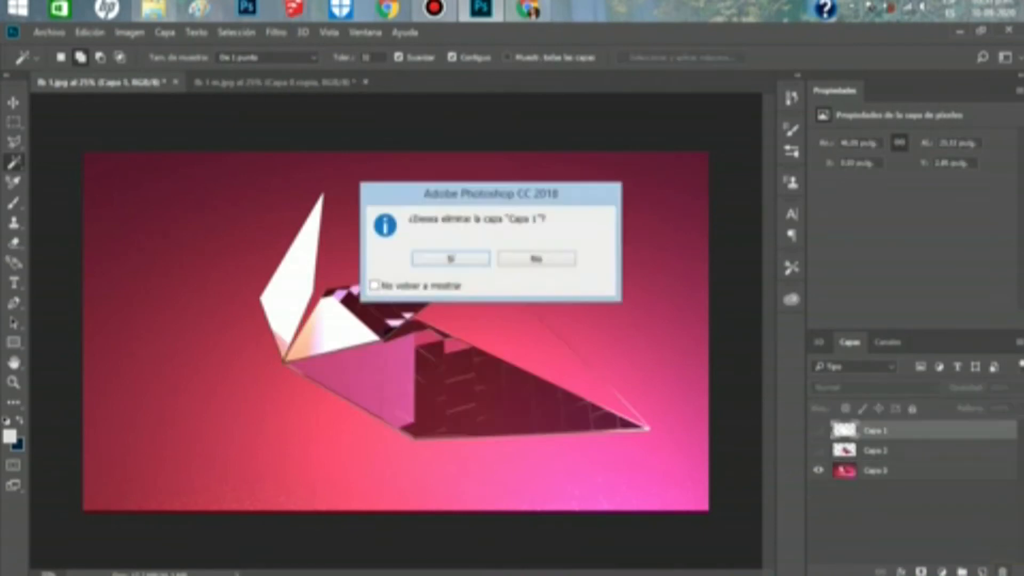
{"action": "left_click", "coordinate": [451, 257]}
Select the figure's outline with an inverted Magic Wand selection made on Capa 2, and activate Capa 0.
{"action": "left_click", "coordinate": [818, 430]}
{"action": "left_click", "coordinate": [877, 430]}
{"action": "left_click", "coordinate": [619, 234]}
{"action": "left_click", "coordinate": [875, 450]}
{"action": "left_click", "coordinate": [237, 32]}
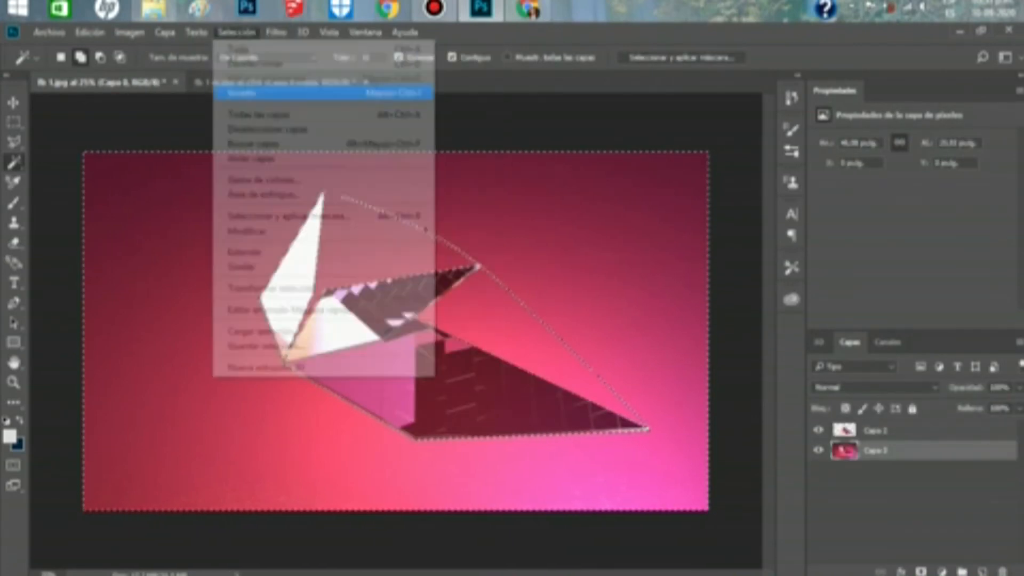
{"action": "left_click", "coordinate": [243, 93]}
Paint over the selected figure on Capa 0 with cloned background using a soft Clone Stamp, with Capa 2 hidden.
{"action": "left_click", "coordinate": [14, 222]}
{"action": "right_click", "coordinate": [235, 296]}
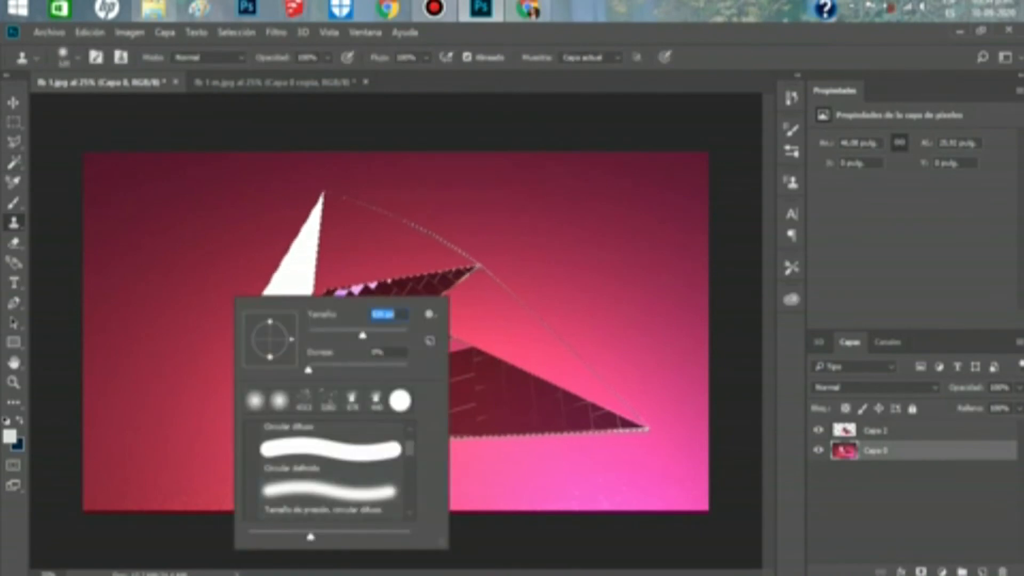
{"action": "left_click", "coordinate": [229, 293]}
{"action": "left_click", "coordinate": [525, 268]}
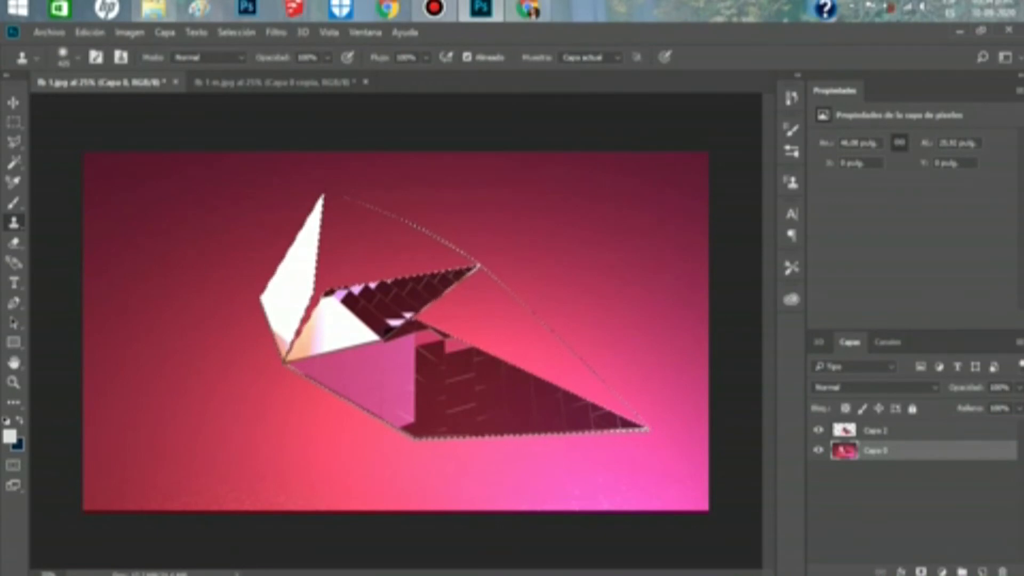
{"action": "left_click", "coordinate": [818, 430]}
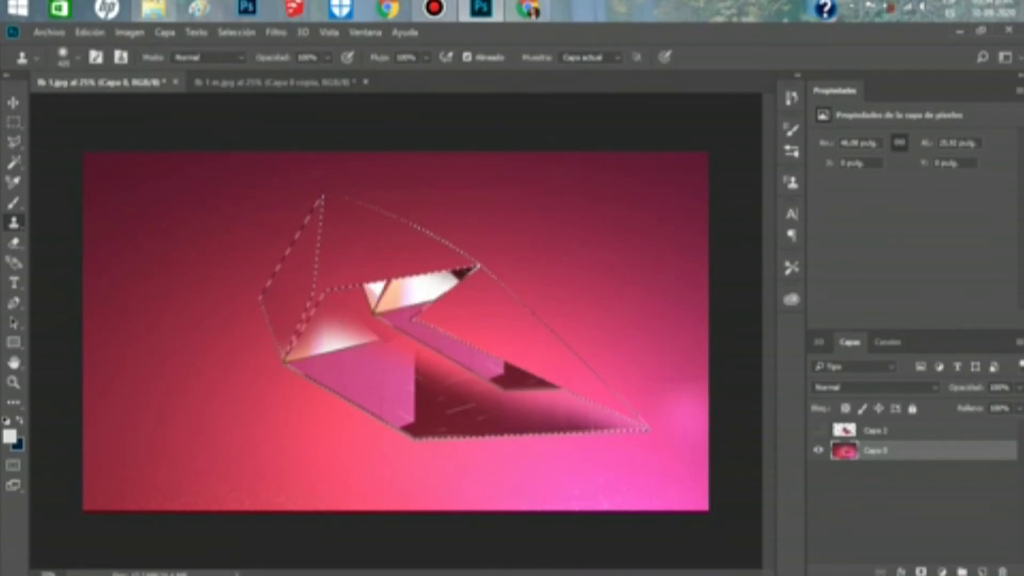
{"action": "left_click_drag", "start_coordinate": [362, 368], "coordinate": [586, 416]}
Apply the Desenfocar más blur filter to the cloned area and retouch its lower part.
{"action": "left_click", "coordinate": [277, 33]}
{"action": "mouse_move", "coordinate": [313, 185]}
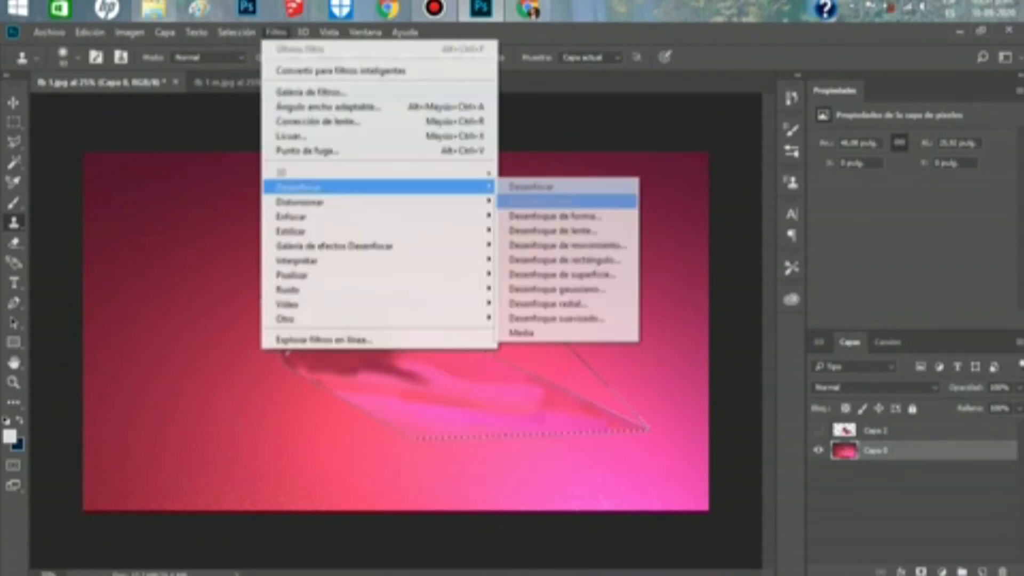
{"action": "left_click", "coordinate": [563, 201]}
{"action": "left_click_drag", "start_coordinate": [459, 378], "coordinate": [539, 395]}
Blend the cloned background on Capa 0 with a soft, reduced-opacity Clone Stamp, and show Capa 2 again.
{"action": "left_click", "coordinate": [875, 430]}
{"action": "left_click", "coordinate": [14, 142]}
{"action": "left_click", "coordinate": [875, 451]}
{"action": "left_click", "coordinate": [14, 223]}
{"action": "mouse_move", "coordinate": [299, 246]}
{"action": "left_mouse_down"}
{"action": "mouse_move", "coordinate": [285, 347]}
{"action": "mouse_move", "coordinate": [453, 395]}
{"action": "left_mouse_up"}
{"action": "right_click", "coordinate": [480, 245]}
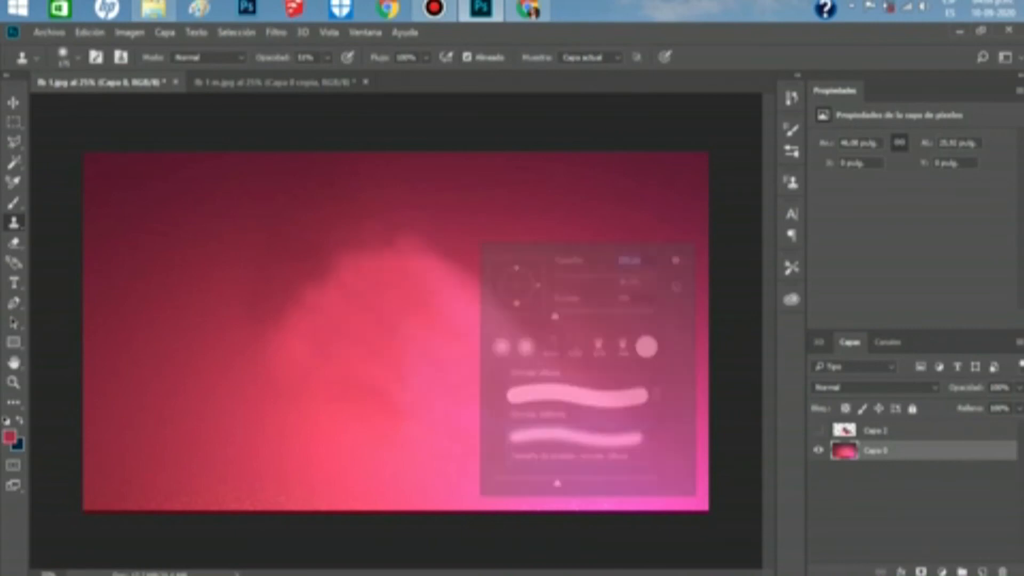
{"action": "left_click_drag", "start_coordinate": [373, 267], "coordinate": [480, 320]}
{"action": "left_click", "coordinate": [819, 430]}
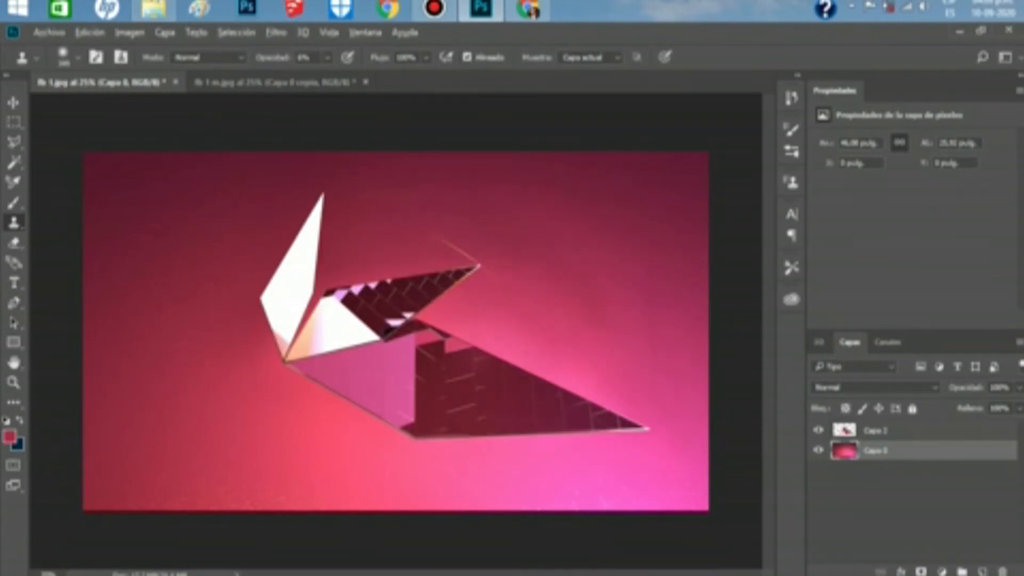
Bring in the composite.png image and paste it into fb 1.jpg as a new layer.
{"action": "left_click", "coordinate": [274, 82]}
{"action": "left_click", "coordinate": [101, 82]}
{"action": "left_click", "coordinate": [49, 33]}
{"action": "left_click", "coordinate": [59, 63]}
{"action": "key", "text": "Escape"}
{"action": "left_click", "coordinate": [14, 122]}
{"action": "left_click", "coordinate": [101, 82]}
{"action": "key", "text": "ctrl+v"}
Select the figure's shape from Capa 2 with the Magic Wand, delete that area from the pasted layer, and deselect.
{"action": "left_click", "coordinate": [14, 162]}
{"action": "left_click", "coordinate": [874, 430]}
{"action": "left_click", "coordinate": [533, 224]}
{"action": "left_click", "coordinate": [874, 451]}
{"action": "left_click", "coordinate": [236, 33]}
{"action": "left_click", "coordinate": [241, 93]}
{"action": "key", "text": "Delete"}
{"action": "key", "text": "ctrl+d"}
Hide Capa 2, lasso the edges of the tall upright wing on Capa 3, and clean them up with the Eraser.
{"action": "left_click", "coordinate": [874, 470], "text": "ctrl"}
{"action": "left_click", "coordinate": [819, 430]}
{"action": "left_click", "coordinate": [875, 450]}
{"action": "left_click", "coordinate": [13, 143]}
{"action": "left_click", "coordinate": [287, 355]}
{"action": "left_click", "coordinate": [260, 294]}
{"action": "key", "text": "e"}
{"action": "key", "text": "d"}
{"action": "key", "text": "ctrl+d"}
Lasso the pointed middle wing's area on Capa 3, clean up its remains with the Eraser, and deselect.
{"action": "key", "text": "l"}
{"action": "left_click", "coordinate": [323, 292]}
{"action": "left_click", "coordinate": [480, 264]}
{"action": "left_click", "coordinate": [411, 285]}
{"action": "left_click", "coordinate": [307, 321]}
{"action": "key", "text": "e"}
{"action": "key", "text": "ctrl+d"}
Trace the thin curved line beside the figure on Capa 3 with the Polygonal Lasso and remove it.
{"action": "key", "text": "l"}
{"action": "left_click", "coordinate": [409, 320]}
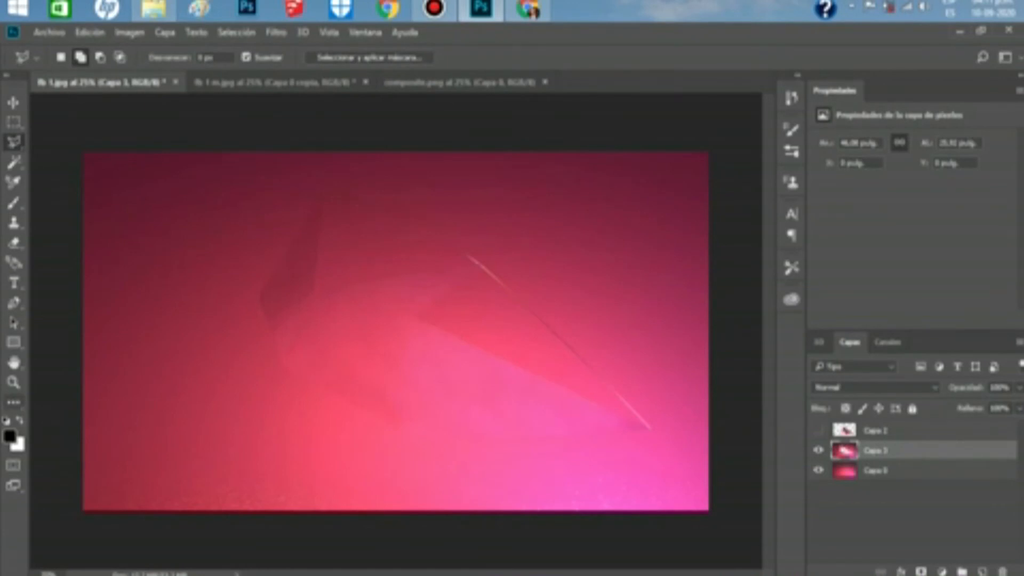
{"action": "scroll", "coordinate": [381, 187], "scroll_direction": "up", "scroll_amount": 3, "text": "alt"}
{"action": "mouse_move", "coordinate": [678, 416]}
{"action": "left_mouse_down"}
{"action": "mouse_move", "coordinate": [494, 360]}
{"action": "mouse_move", "coordinate": [101, 178]}
{"action": "left_mouse_up"}
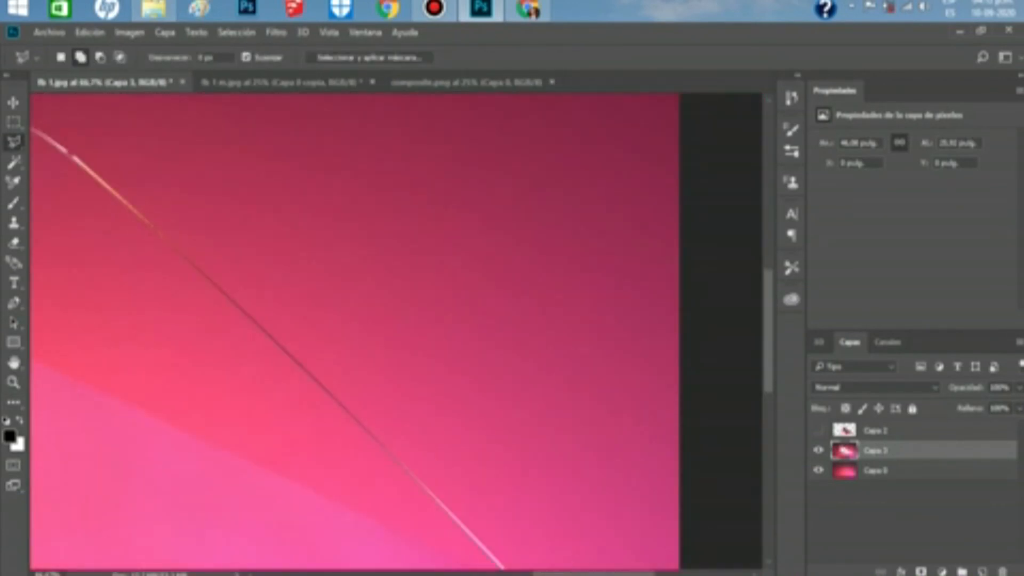
{"action": "scroll", "coordinate": [354, 330], "scroll_direction": "down", "scroll_amount": 3}
{"action": "scroll", "coordinate": [354, 330], "scroll_direction": "up", "scroll_amount": 3}
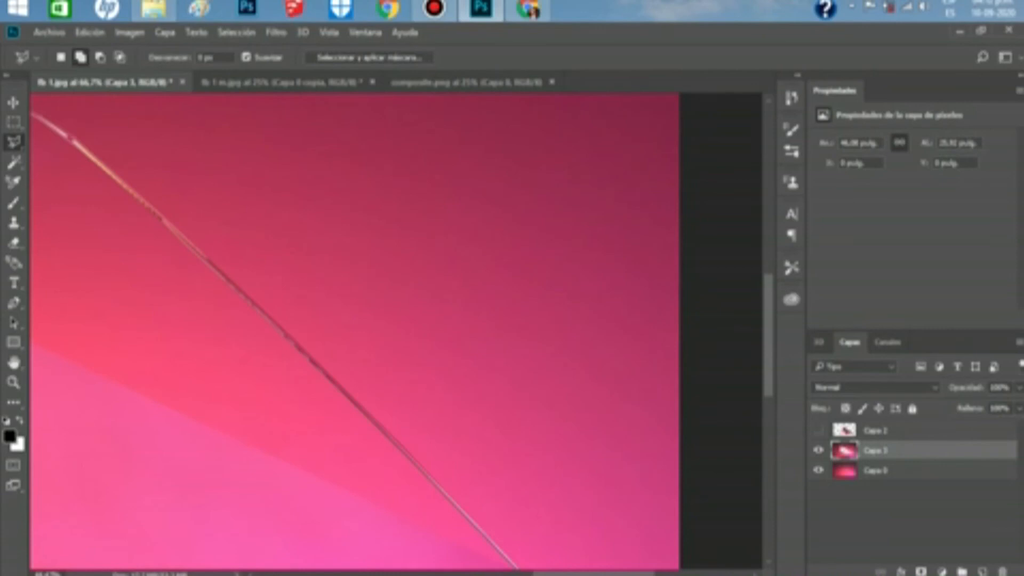
{"action": "left_click_drag", "start_coordinate": [69, 140], "coordinate": [552, 379]}
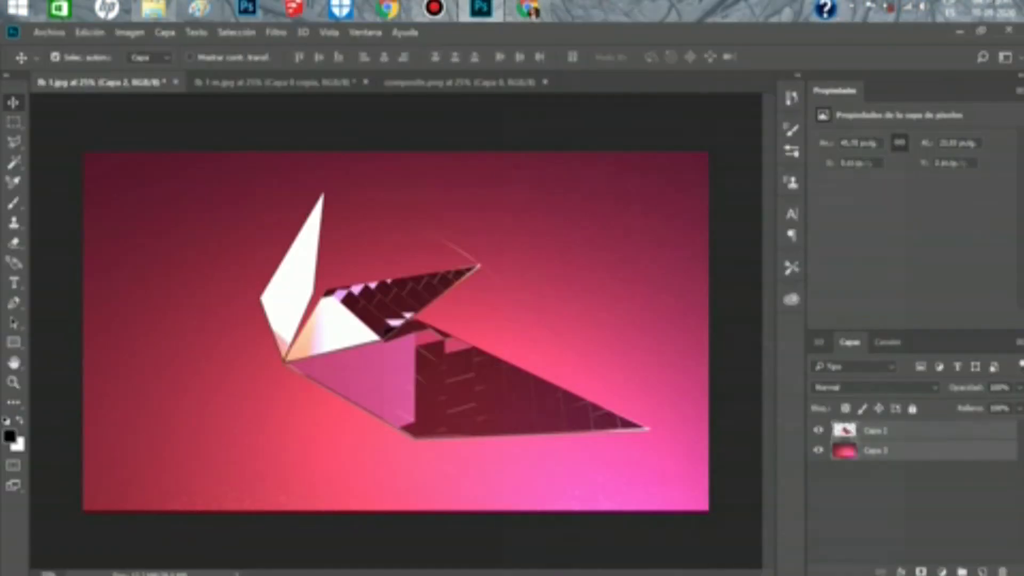
Add a black color overlay to the Capa 3 background layer.
{"action": "right_click", "coordinate": [954, 451]}
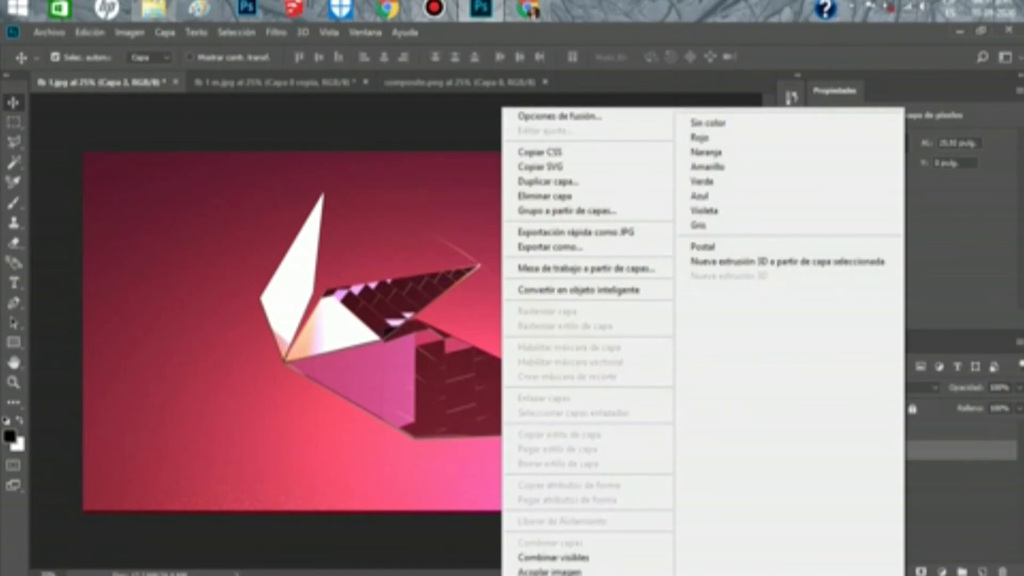
{"action": "left_click", "coordinate": [559, 116]}
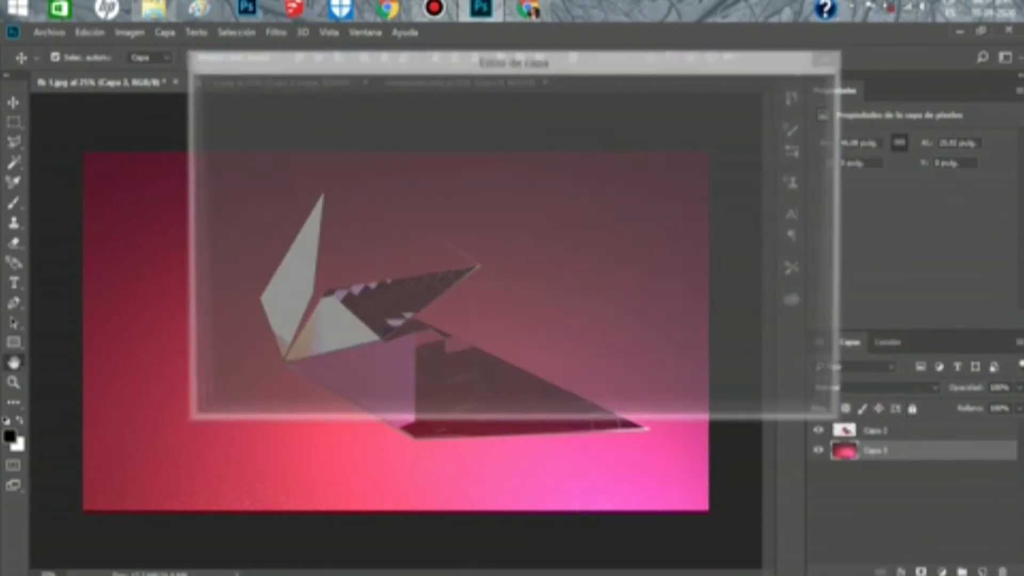
{"action": "left_click", "coordinate": [209, 273]}
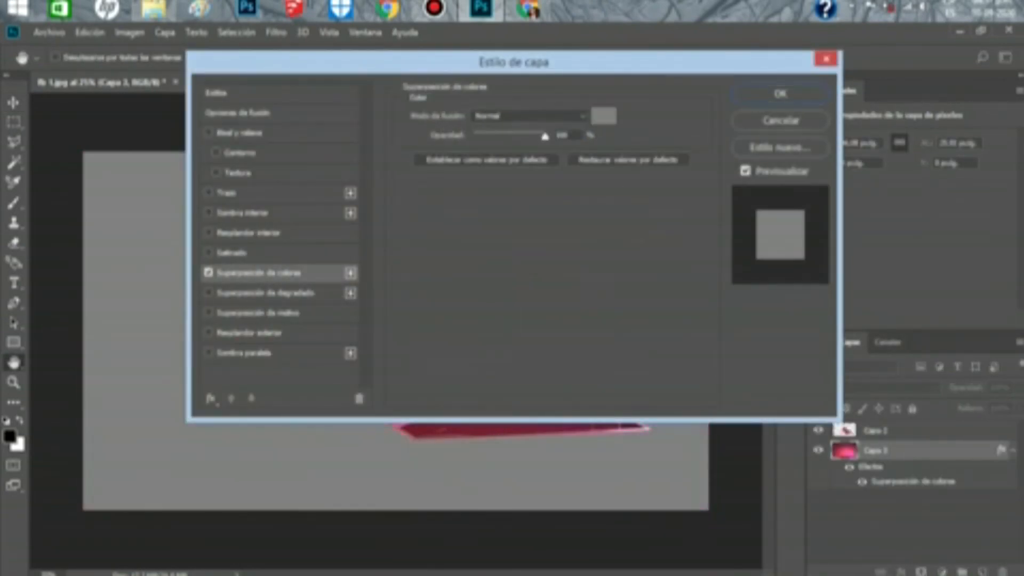
{"action": "left_click", "coordinate": [604, 116]}
{"action": "left_click", "coordinate": [399, 315]}
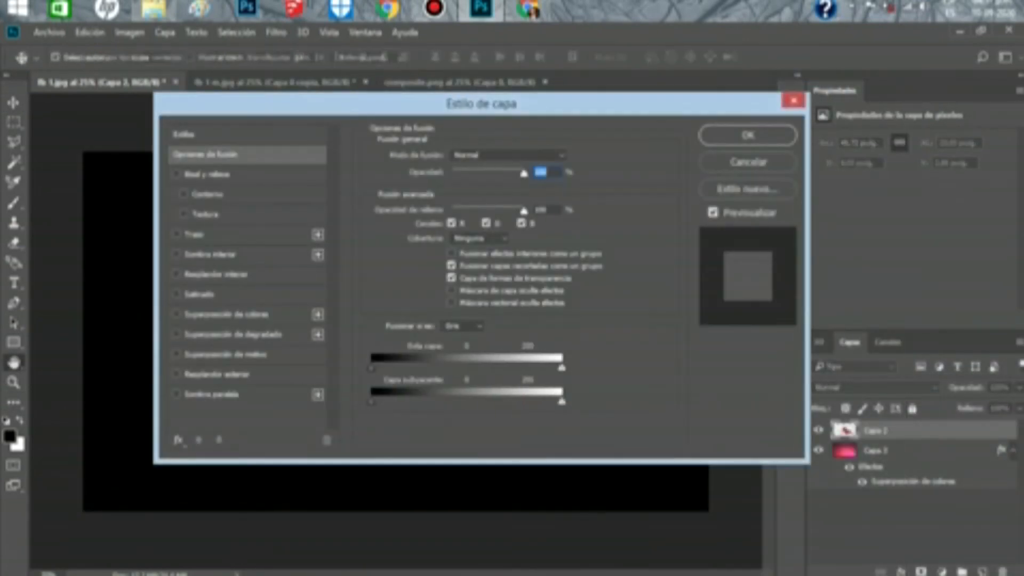
Add a white color overlay to the Capa 2 figure layer.
{"action": "left_click", "coordinate": [226, 314]}
{"action": "left_click", "coordinate": [571, 158]}
{"action": "left_click_drag", "start_coordinate": [399, 128], "coordinate": [397, 145]}
{"action": "left_click", "coordinate": [751, 115]}
{"action": "left_click", "coordinate": [571, 157]}
{"action": "left_click", "coordinate": [397, 124]}
{"action": "left_click", "coordinate": [752, 115]}
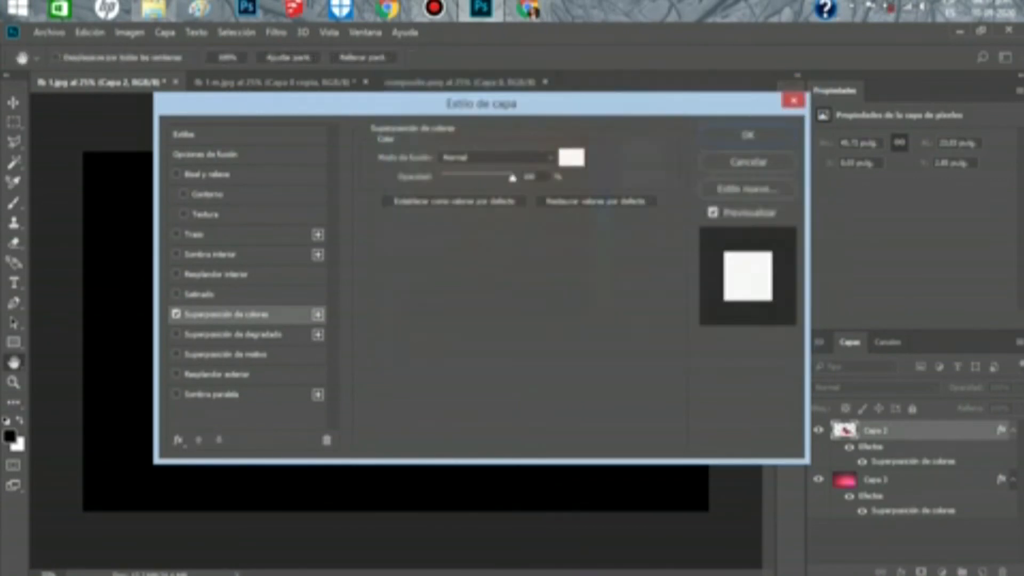
{"action": "left_click", "coordinate": [747, 135]}
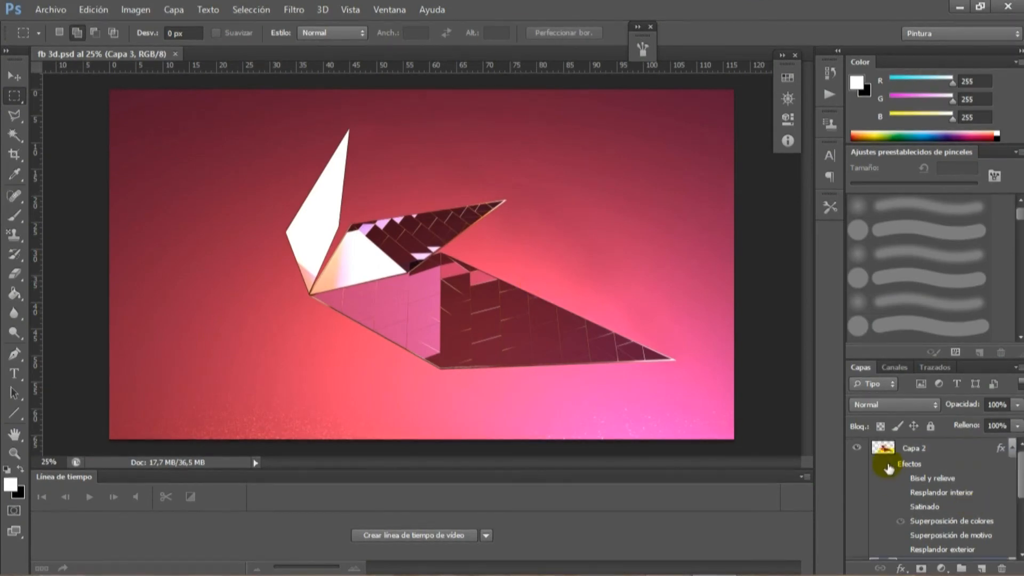
Turn on the color overlays in fb 3d.psd, and try adjusting Capa 3 with Hue/Saturation.
{"action": "left_click", "coordinate": [900, 522]}
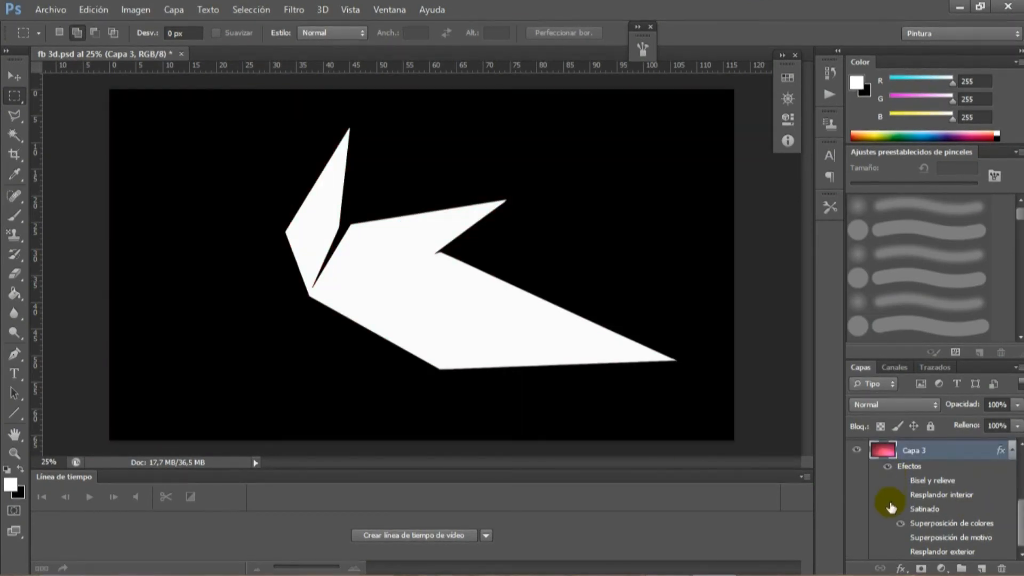
{"action": "key", "text": "ctrl+u"}
{"action": "left_click_drag", "start_coordinate": [700, 462], "coordinate": [660, 461]}
{"action": "left_click", "coordinate": [797, 497]}
{"action": "key", "text": "Return"}
Change the color overlay of Capa 3 to a medium gray.
{"action": "double_click", "coordinate": [950, 527]}
{"action": "left_click", "coordinate": [849, 209]}
{"action": "left_click", "coordinate": [586, 341]}
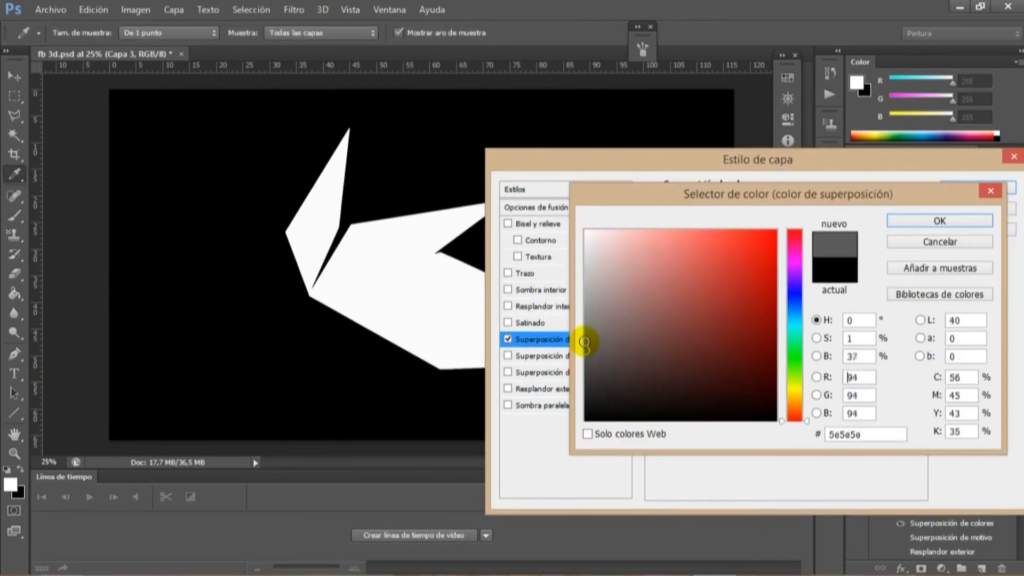
{"action": "left_click", "coordinate": [584, 323]}
{"action": "left_click", "coordinate": [960, 217]}
{"action": "left_click", "coordinate": [975, 188]}
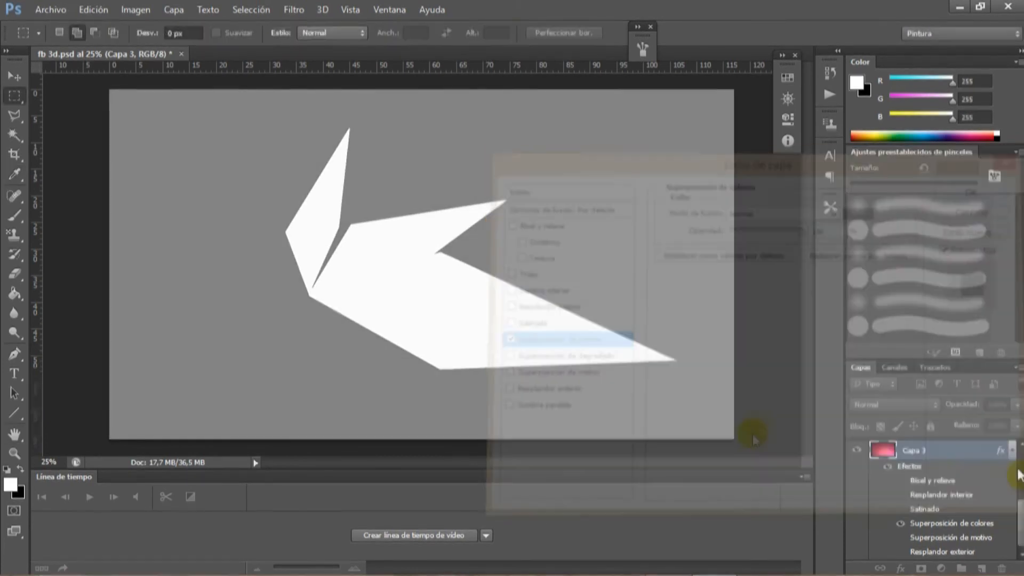
Export the gray-and-white depth map for web as a maximum-quality JPEG, replacing icon3D_depth.jpg in the MouseWithoutBorders folder.
{"action": "left_click", "coordinate": [47, 9]}
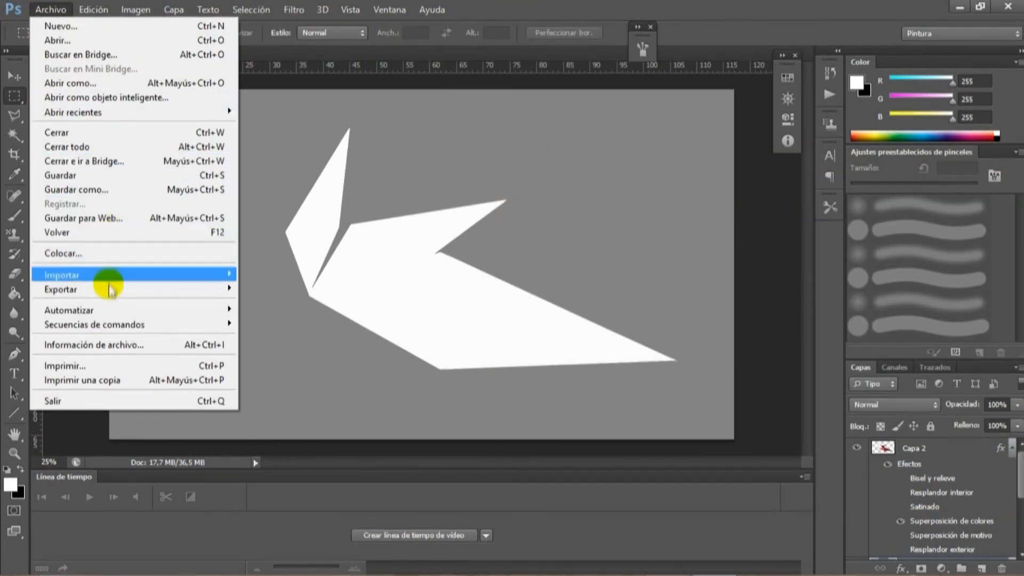
{"action": "mouse_move", "coordinate": [111, 292]}
{"action": "mouse_move", "coordinate": [138, 323]}
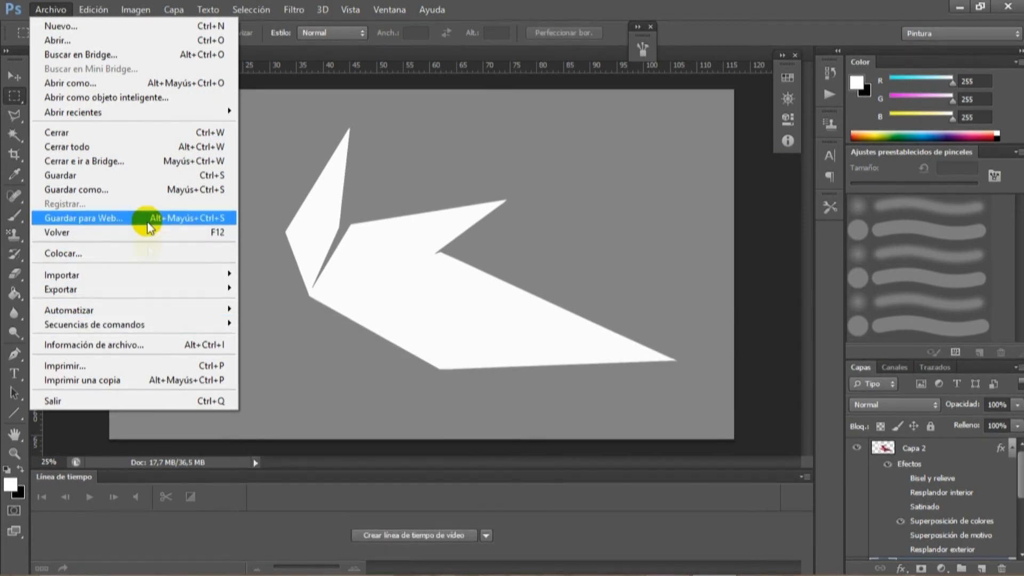
{"action": "left_click", "coordinate": [157, 218]}
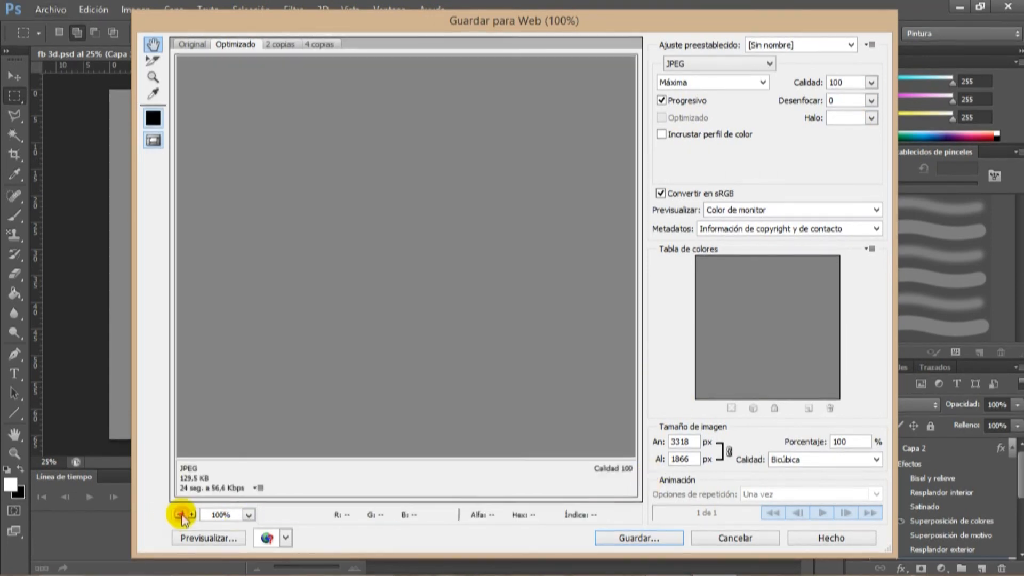
{"action": "left_click", "coordinate": [180, 514]}
{"action": "left_click", "coordinate": [638, 538]}
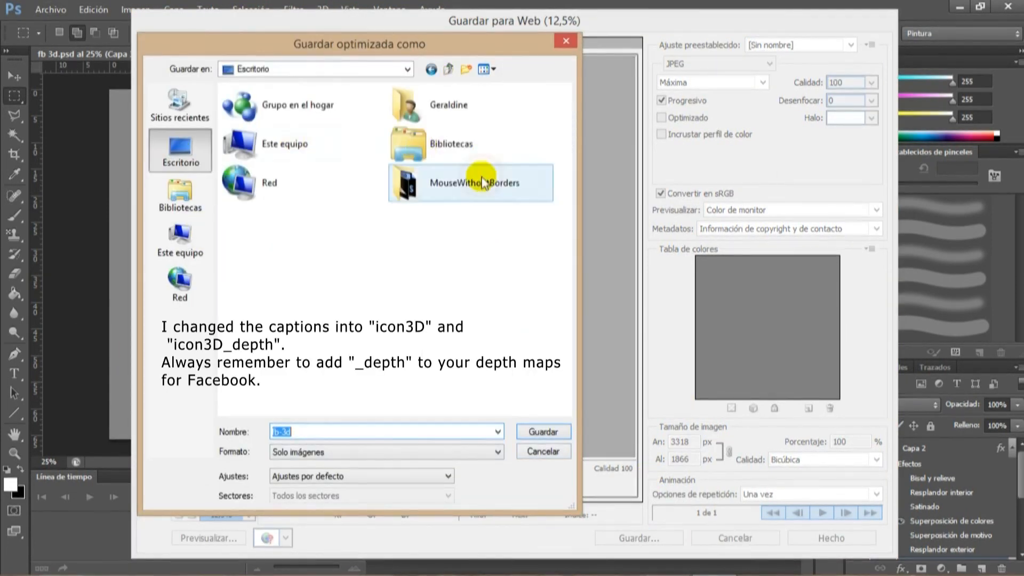
{"action": "double_click", "coordinate": [482, 183]}
{"action": "left_click", "coordinate": [495, 138]}
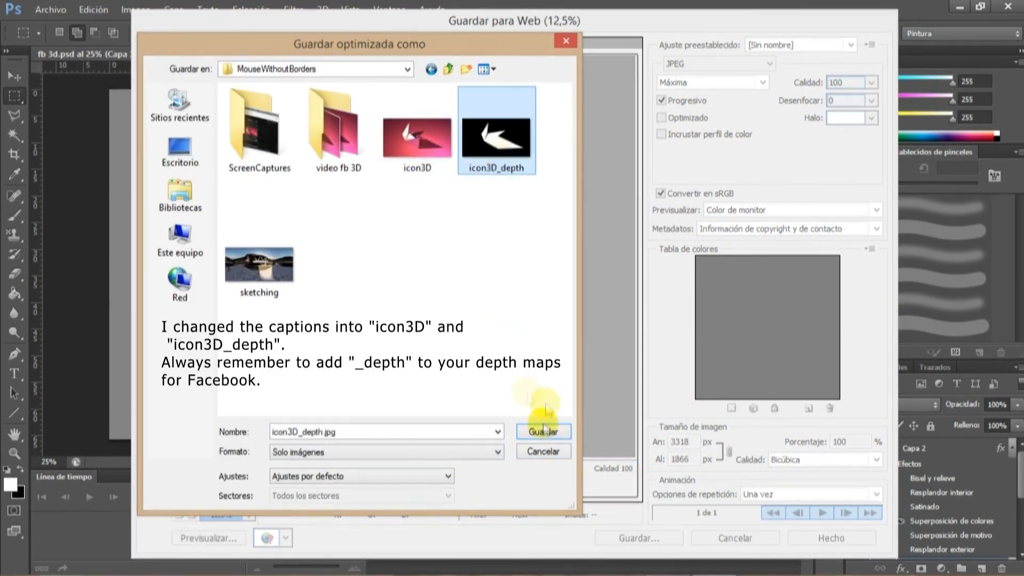
{"action": "left_click", "coordinate": [543, 429]}
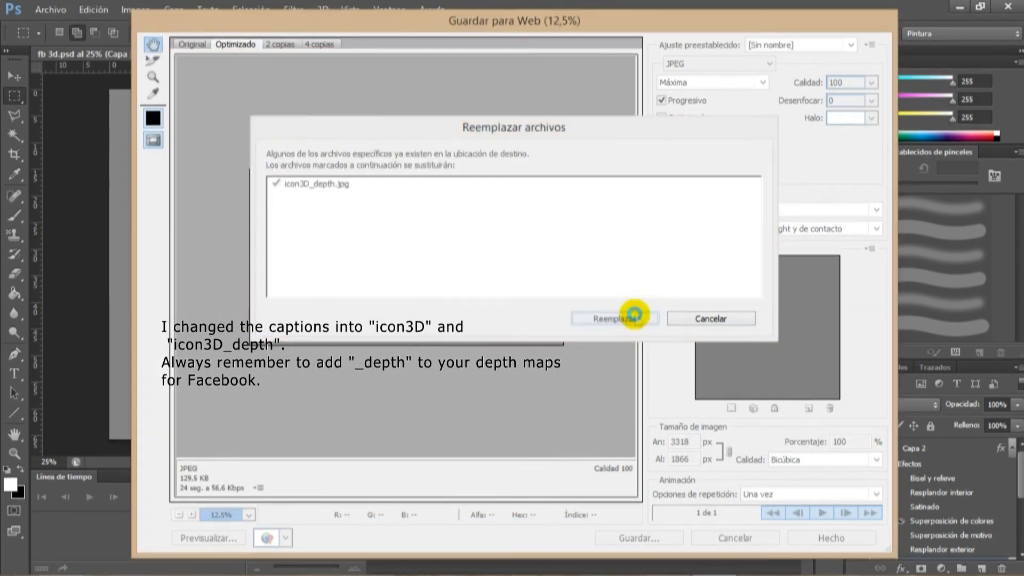
{"action": "left_click", "coordinate": [632, 315]}
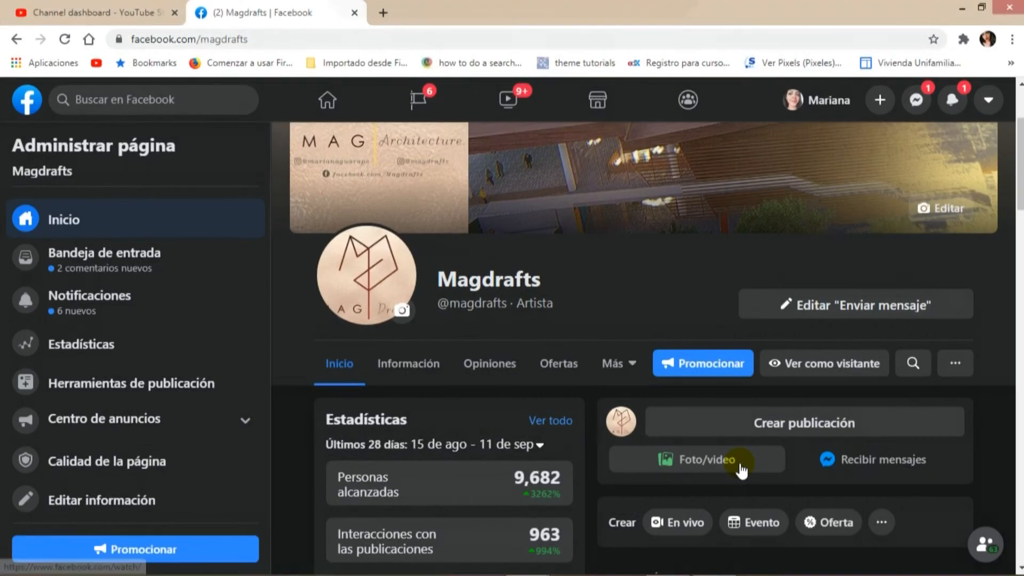
Switch to Facebook and start a Magdrafts page photo post with icon3D and icon3D_depth from the MouseWithoutBorders folder, then check its 3D preview.
{"action": "left_click", "coordinate": [741, 469]}
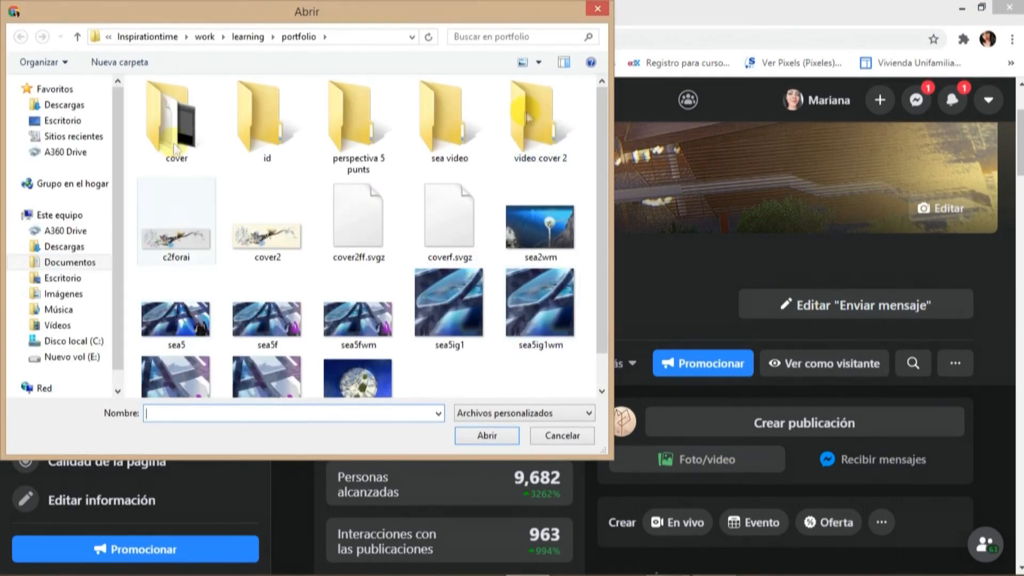
{"action": "left_click", "coordinate": [62, 121]}
{"action": "double_click", "coordinate": [407, 186]}
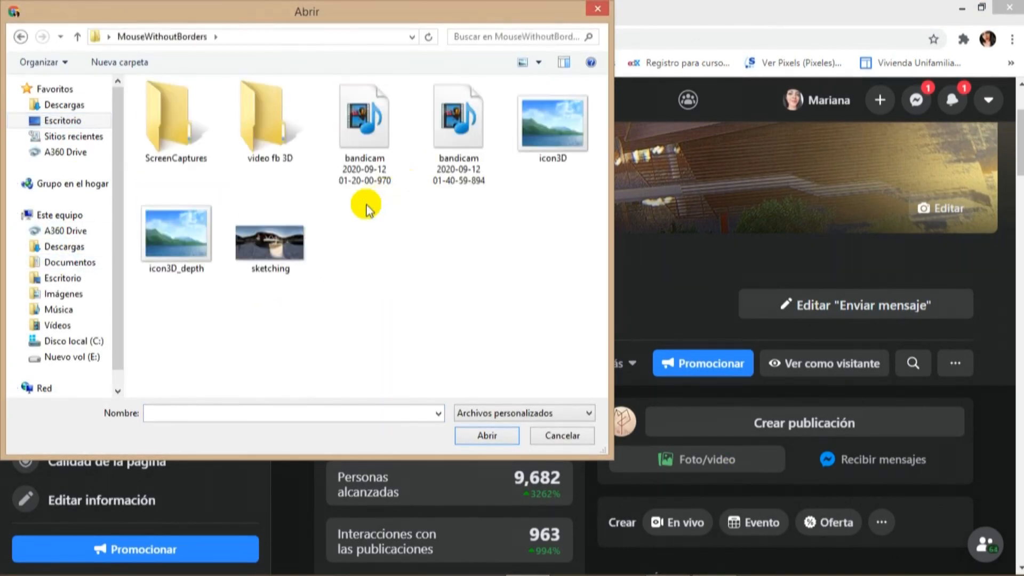
{"action": "left_click", "coordinate": [178, 267]}
{"action": "left_click", "coordinate": [487, 435]}
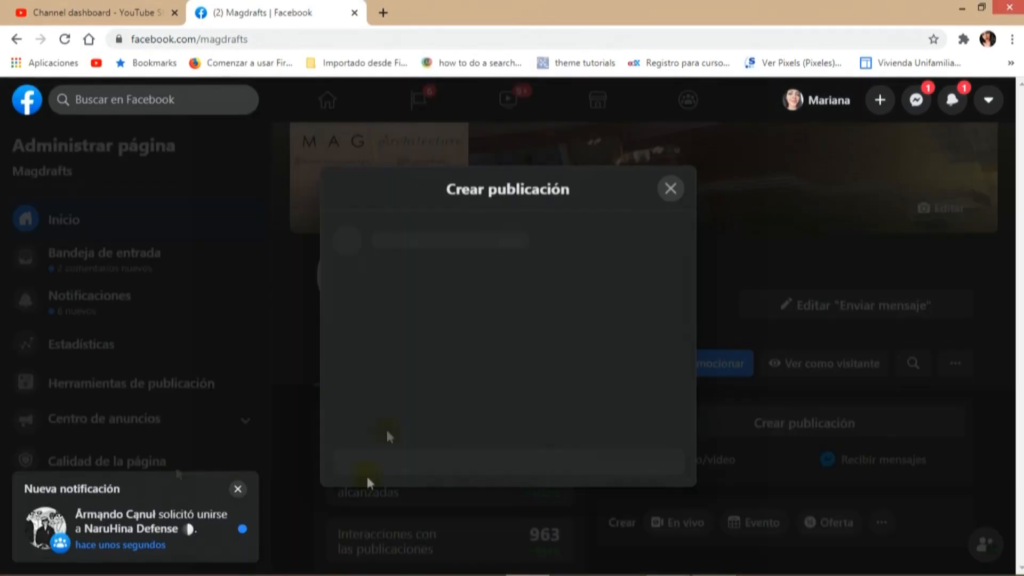
{"action": "mouse_move", "coordinate": [587, 11]}
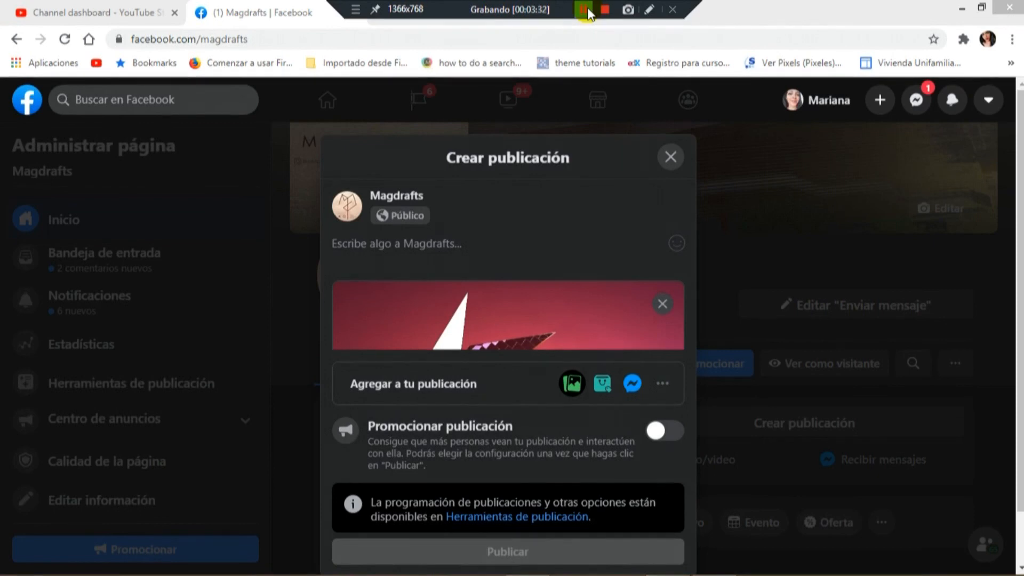
{"action": "left_click_drag", "start_coordinate": [692, 262], "coordinate": [690, 300]}
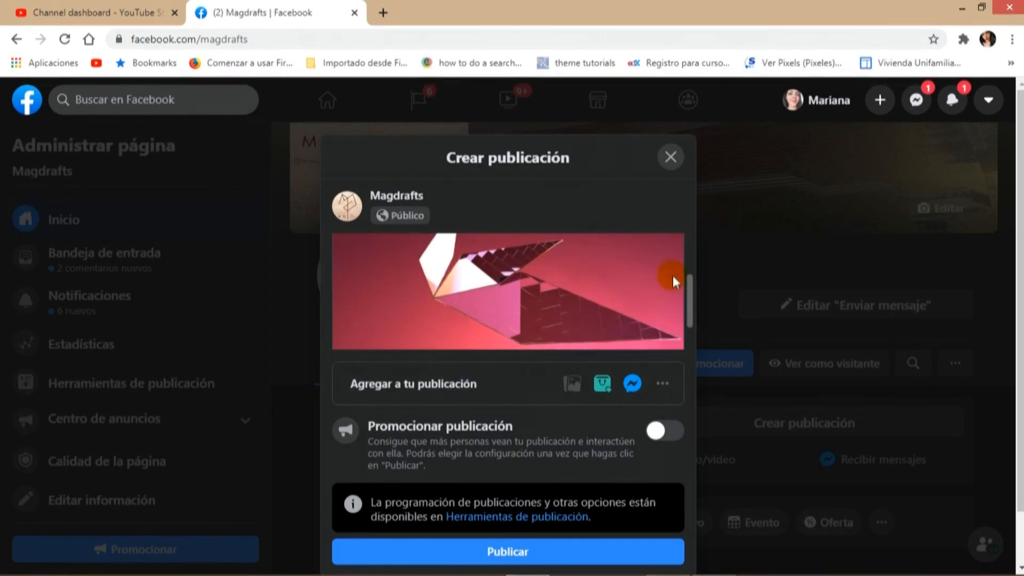